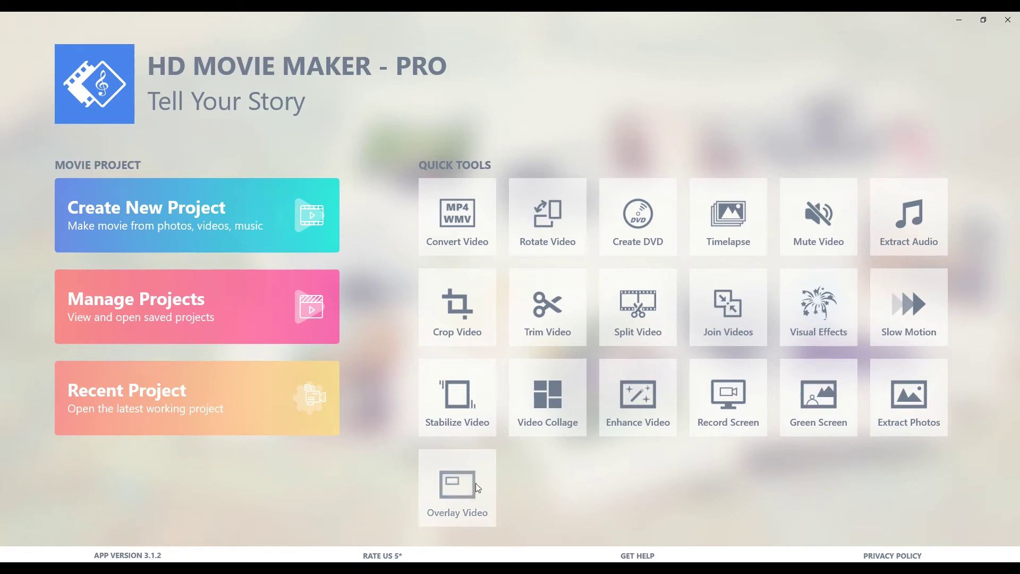
- Start a new movie project and add the 0000-Pexels-Dance-fauxels video clip
left_click(216, 218)
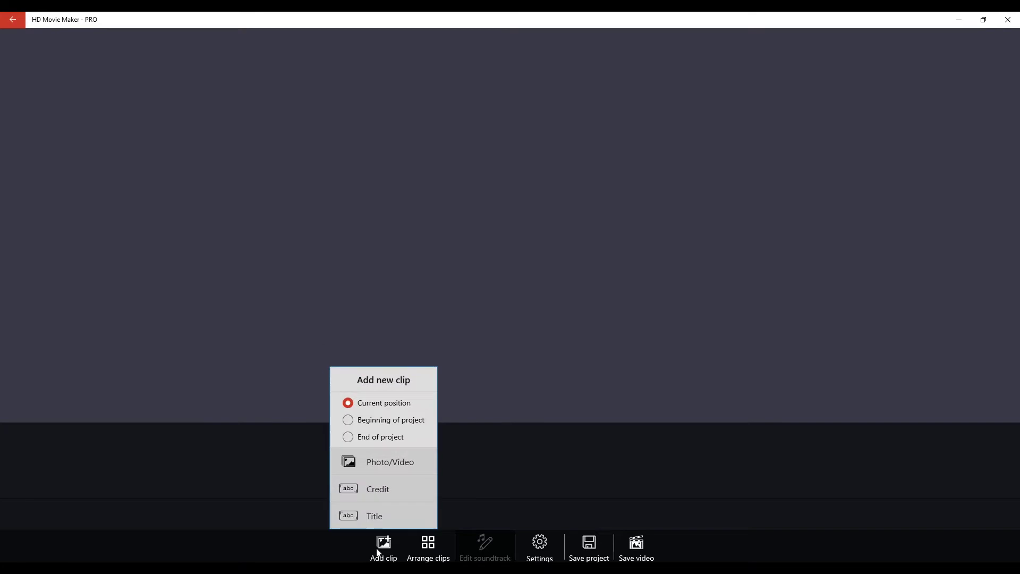
left_click(383, 462)
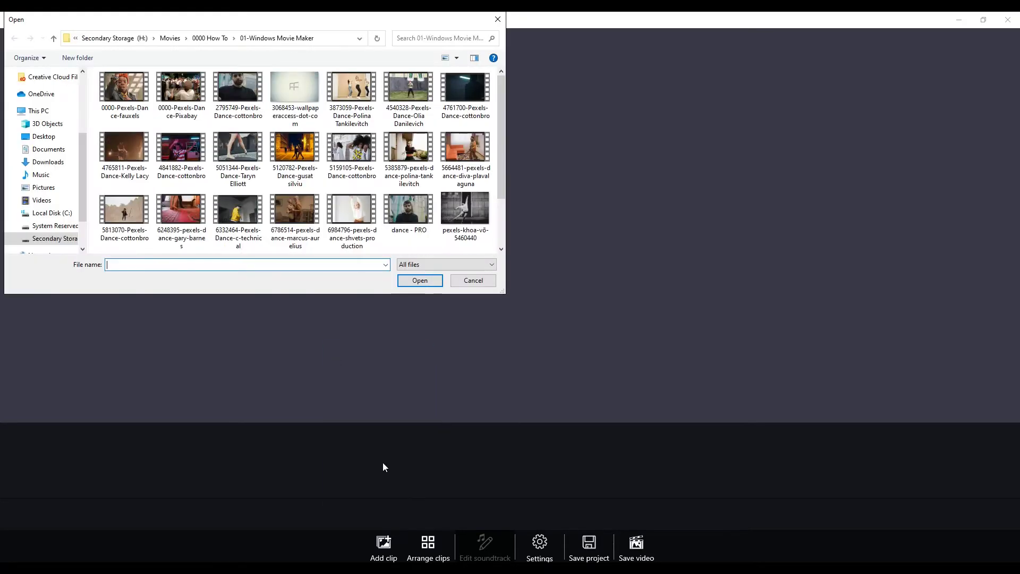
left_click(134, 96)
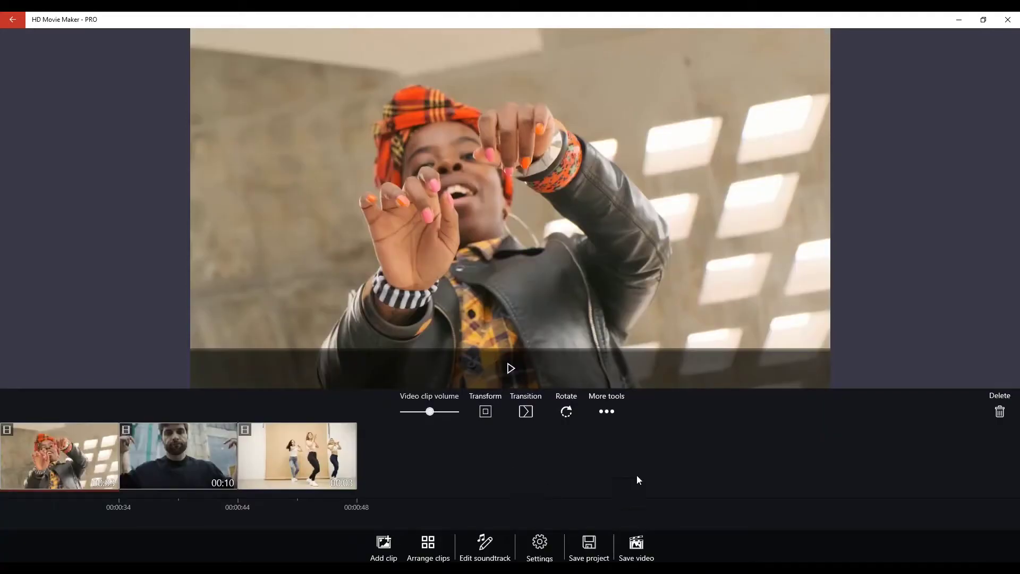
- Add splitters at 3.06 s and 7.50 s on the headscarf woman's clip and apply the split
left_click(607, 412)
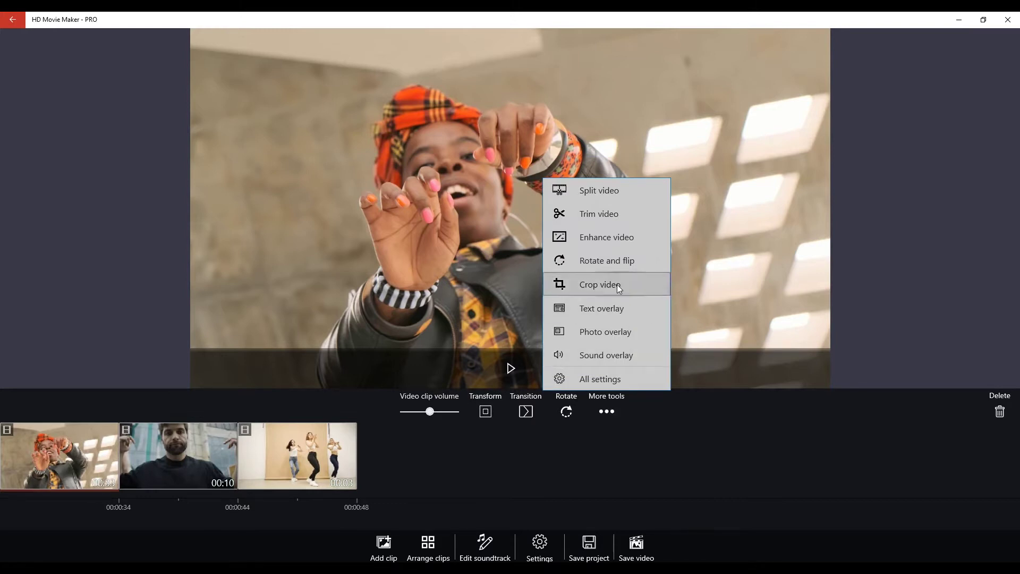
left_click(617, 194)
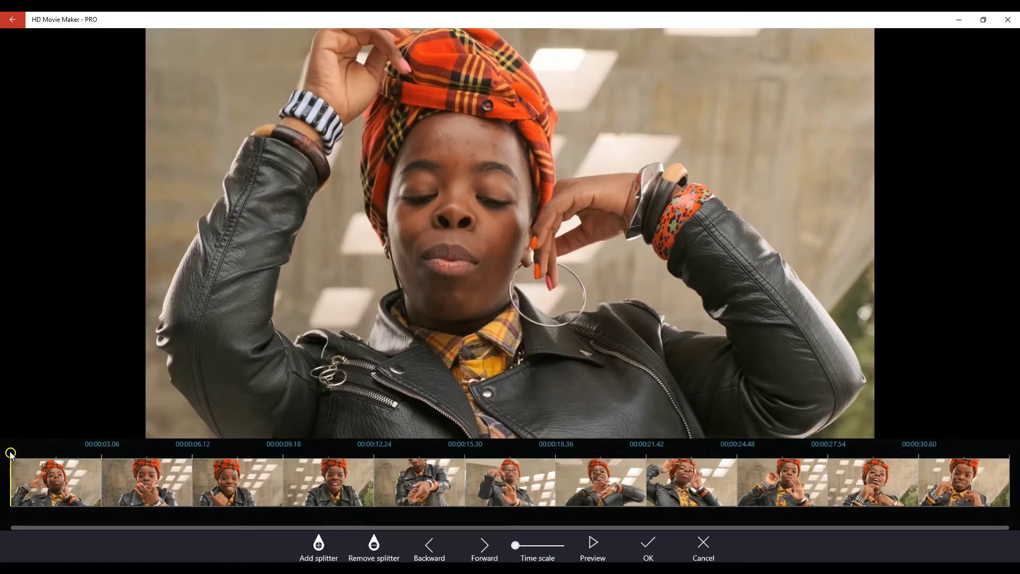
mouse_move(10, 454)
left_click_drag(11, 454, 108, 458)
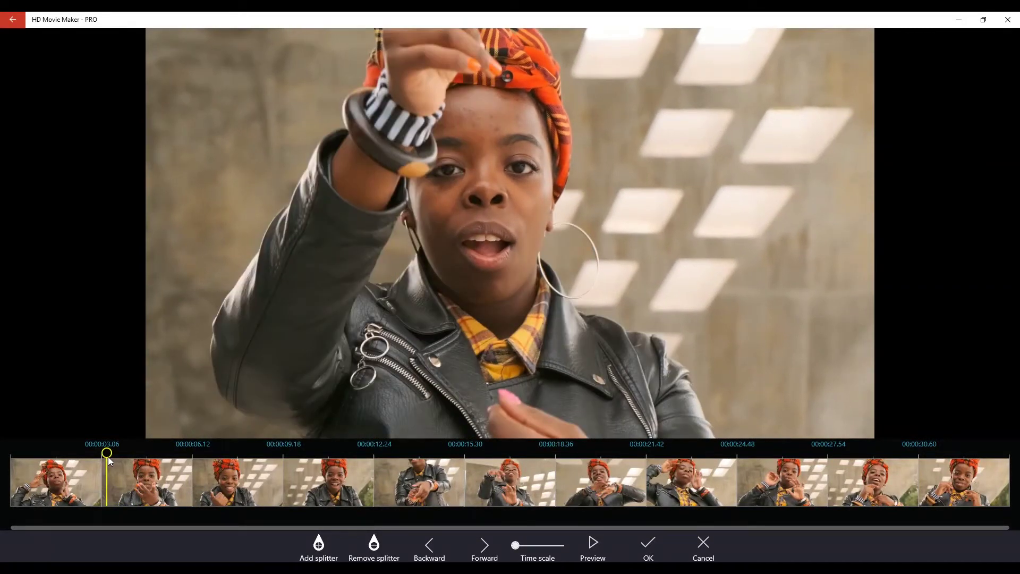
left_click(318, 540)
left_click_drag(107, 457, 235, 468)
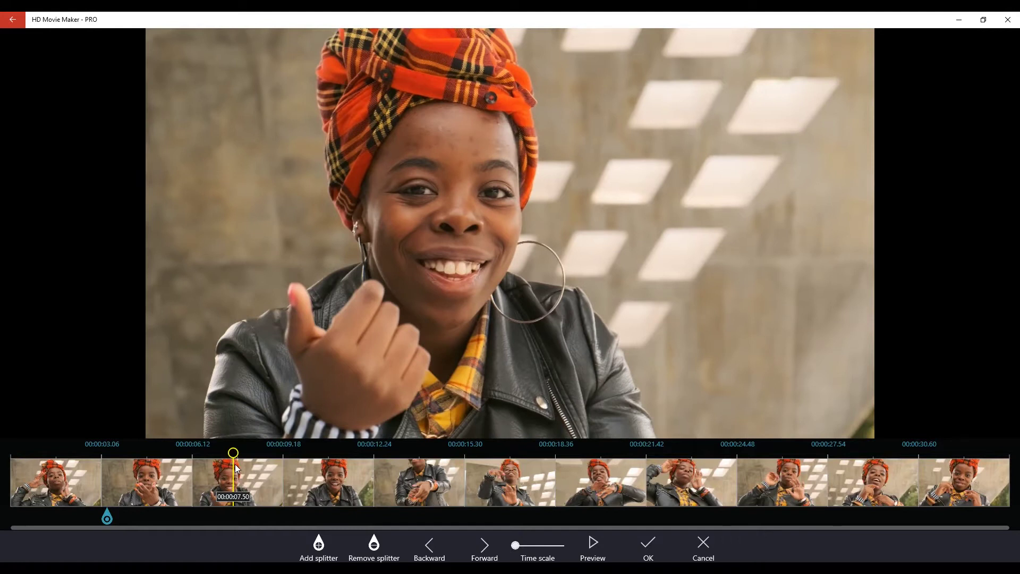
left_click_drag(235, 463, 235, 463)
left_click(320, 541)
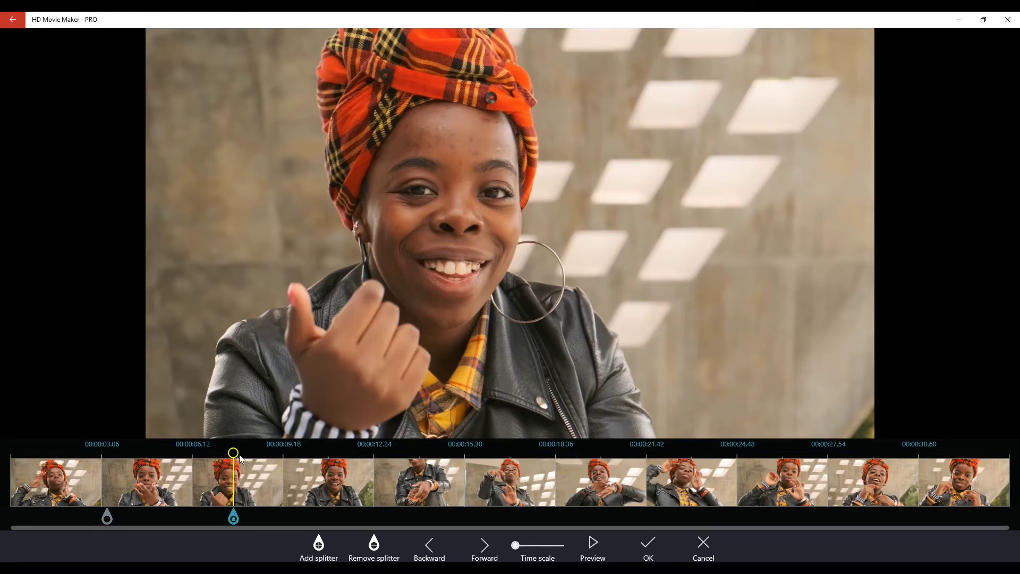
left_click_drag(236, 456, 460, 466)
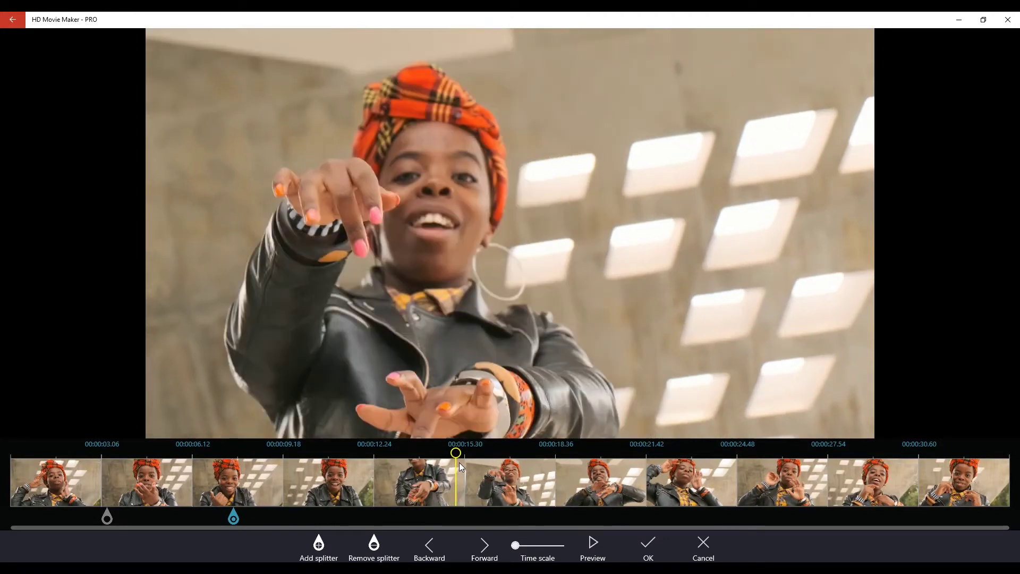
left_click(644, 543)
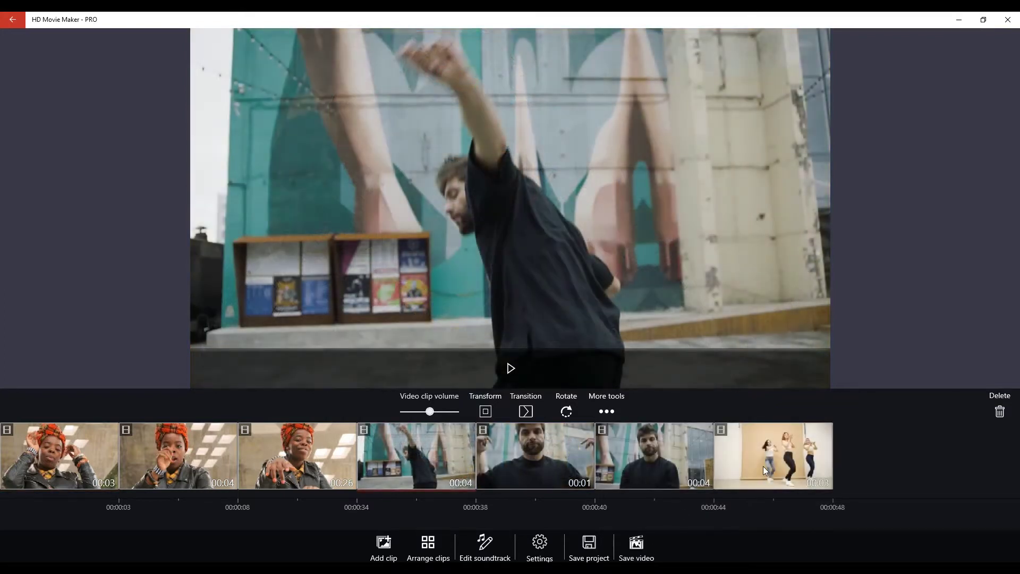
- Split the three-dancers clip at about 1.2 and 3.25 seconds
left_click(763, 466)
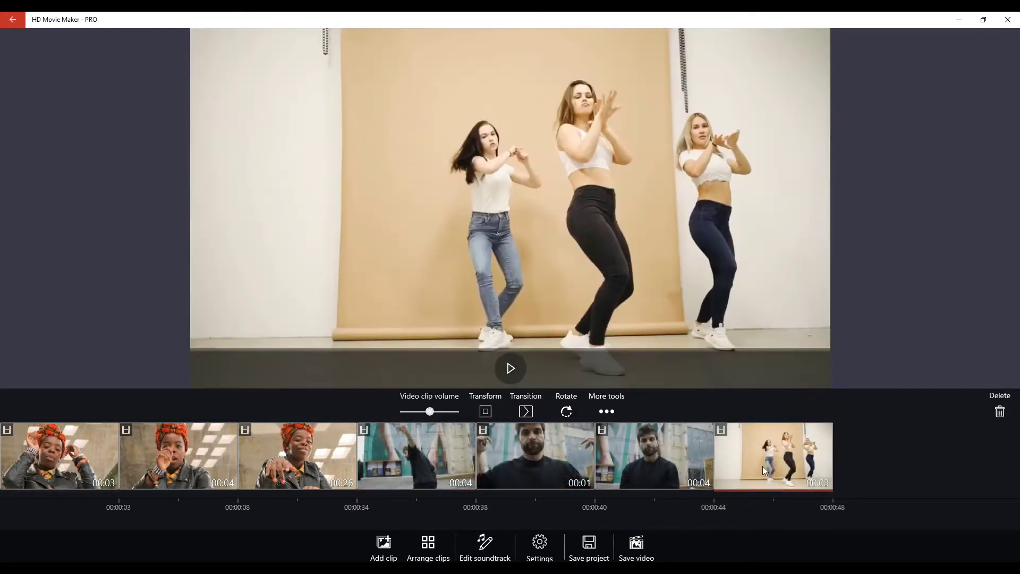
left_click(609, 415)
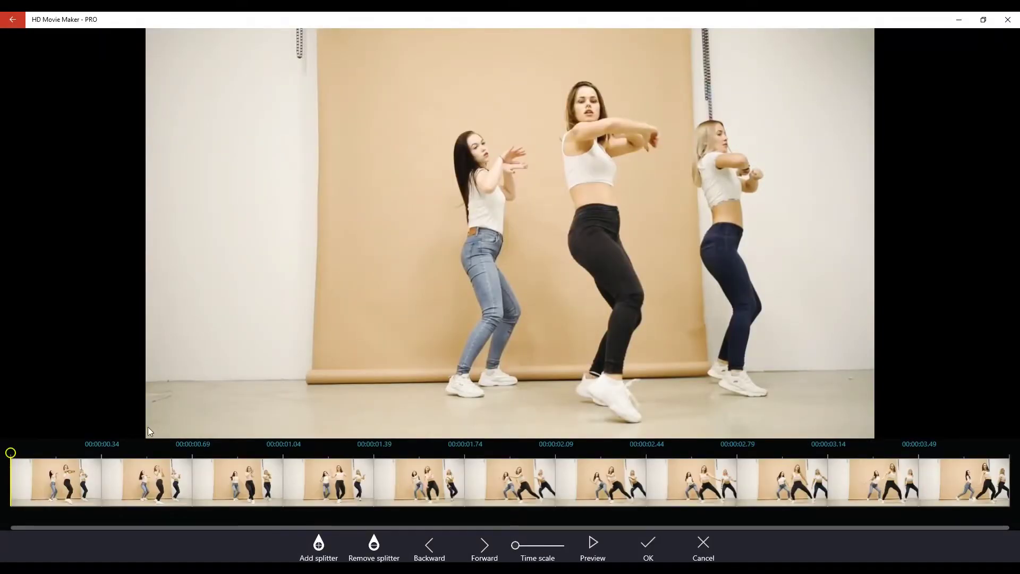
mouse_move(10, 453)
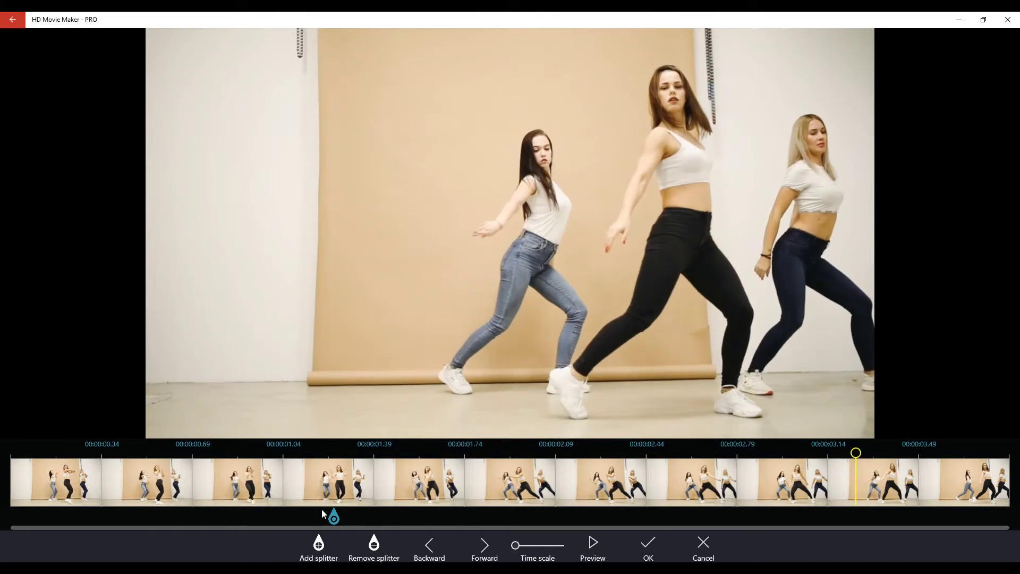
left_click(321, 544)
left_click(642, 537)
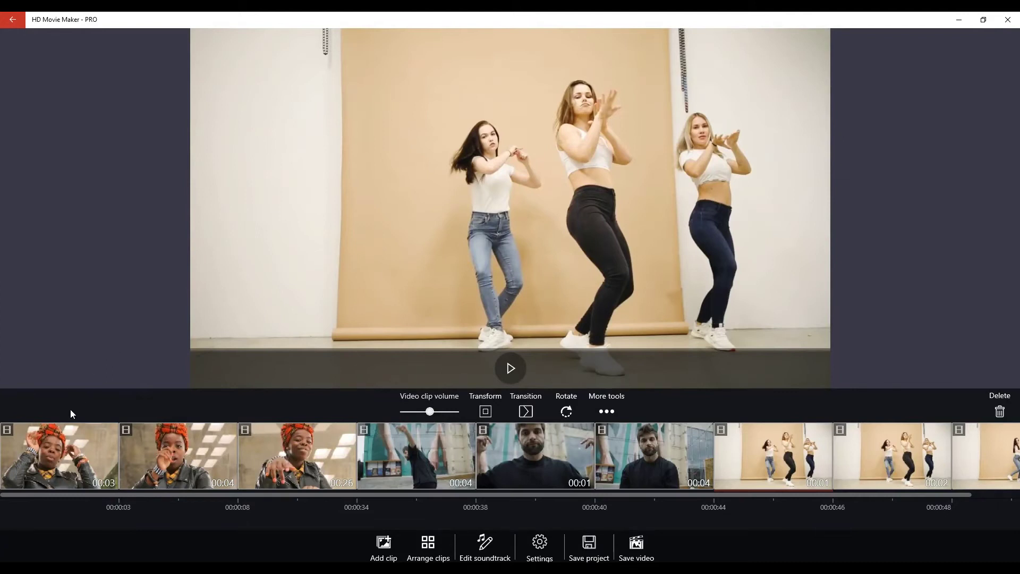
- Delete the first clip piece and the long 00:26 woman's piece, then preview the movie
left_click(67, 456)
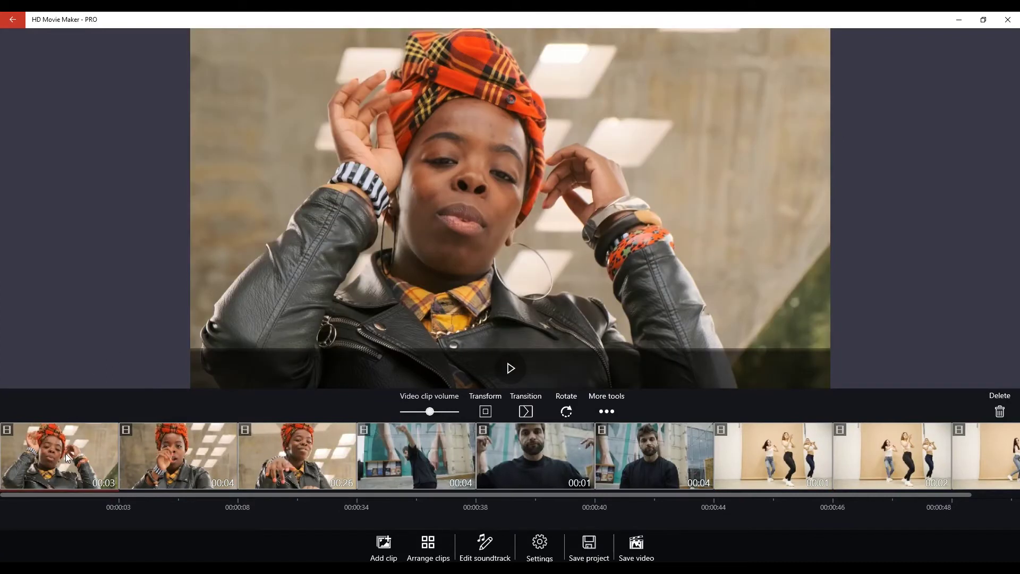
left_click(999, 412)
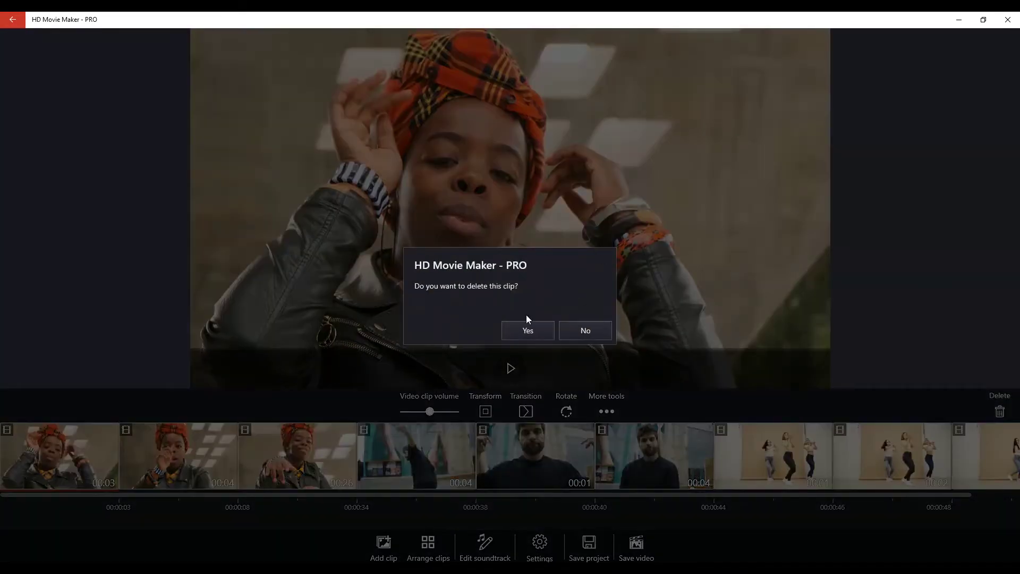
key("Return")
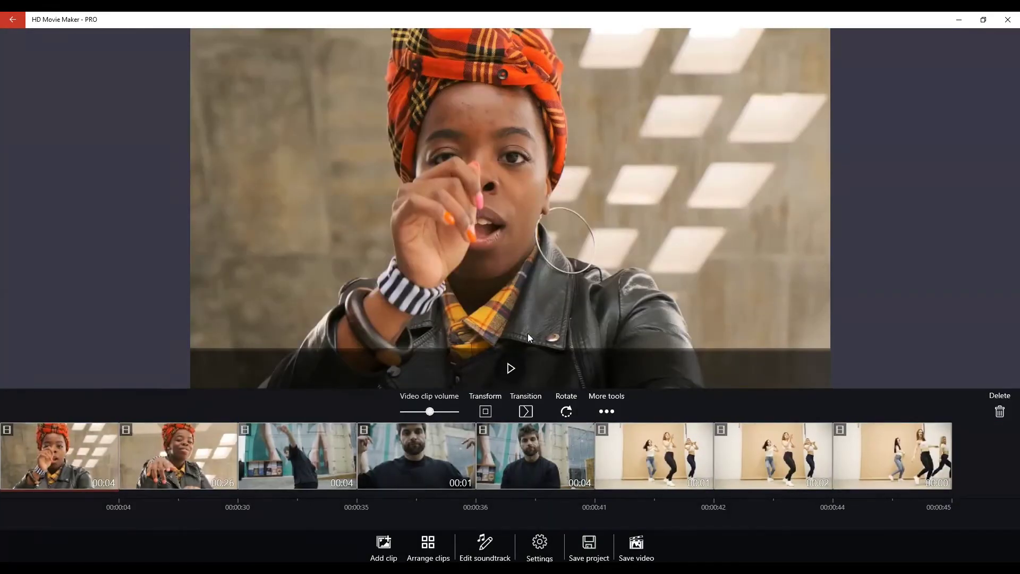
left_click(197, 461)
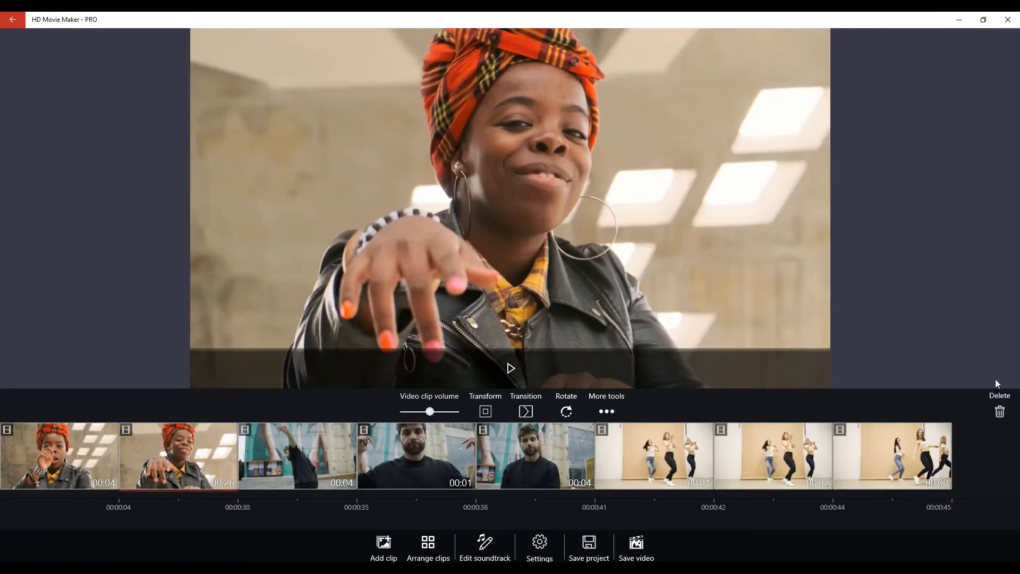
left_click(998, 412)
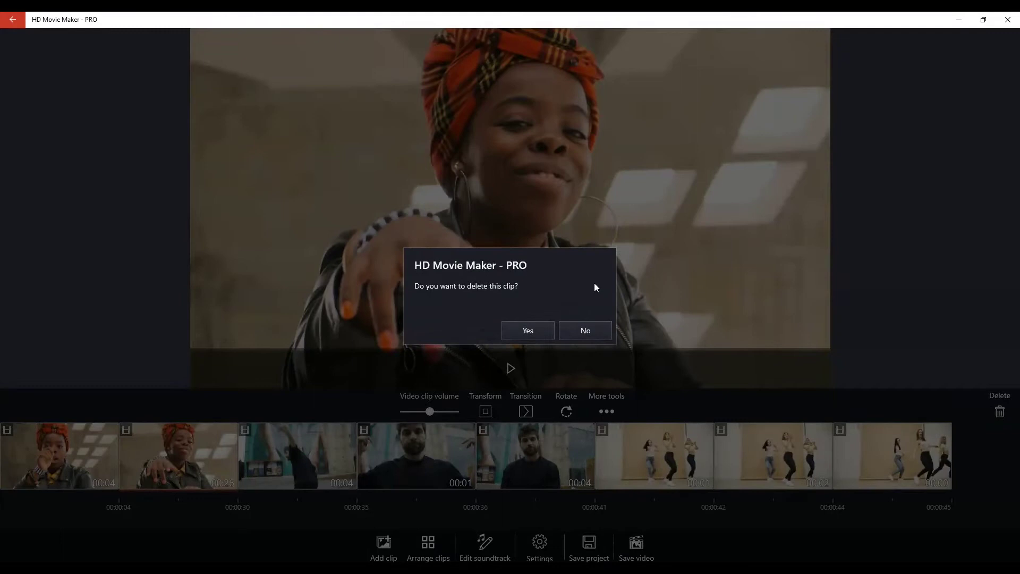
left_click(543, 333)
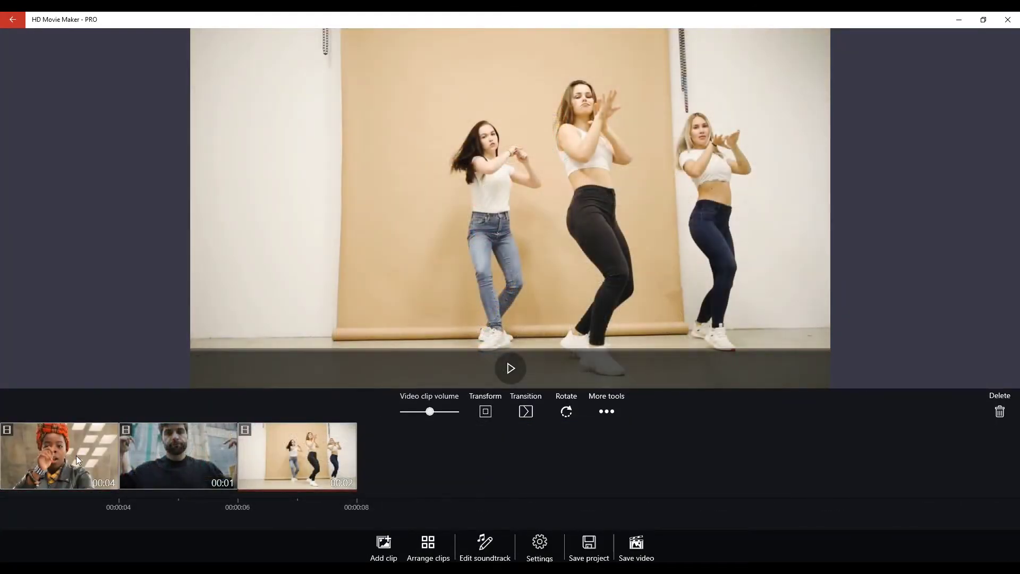
left_click(75, 455)
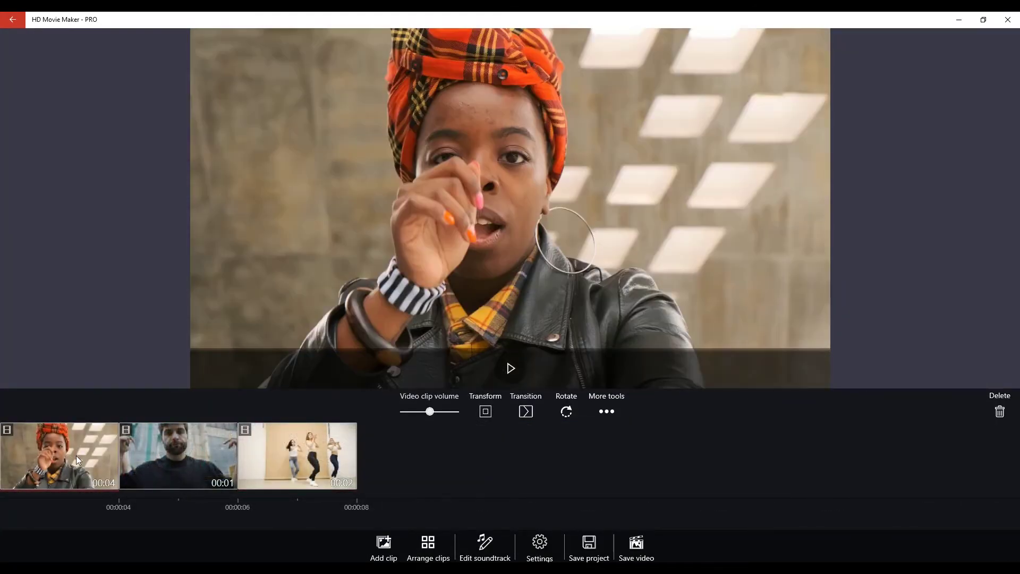
left_click(511, 367)
left_click(419, 547)
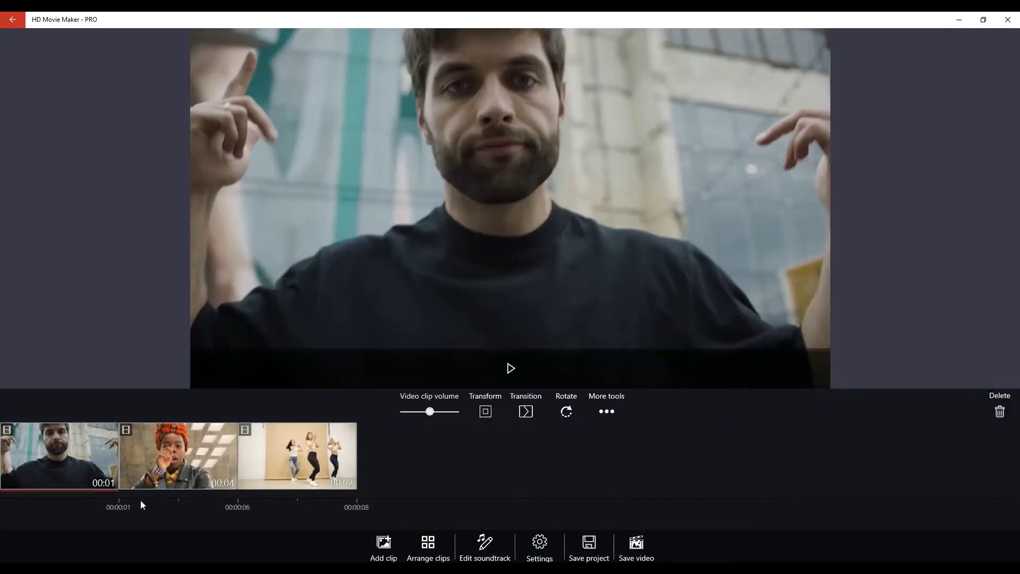
left_click(512, 368)
left_click(176, 456)
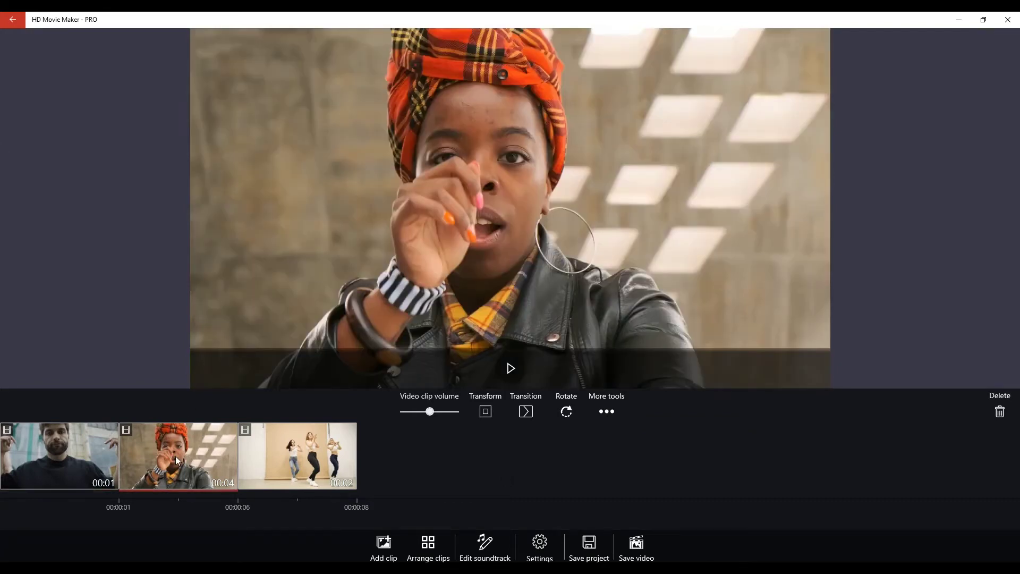
left_click_drag(176, 455, 5, 457)
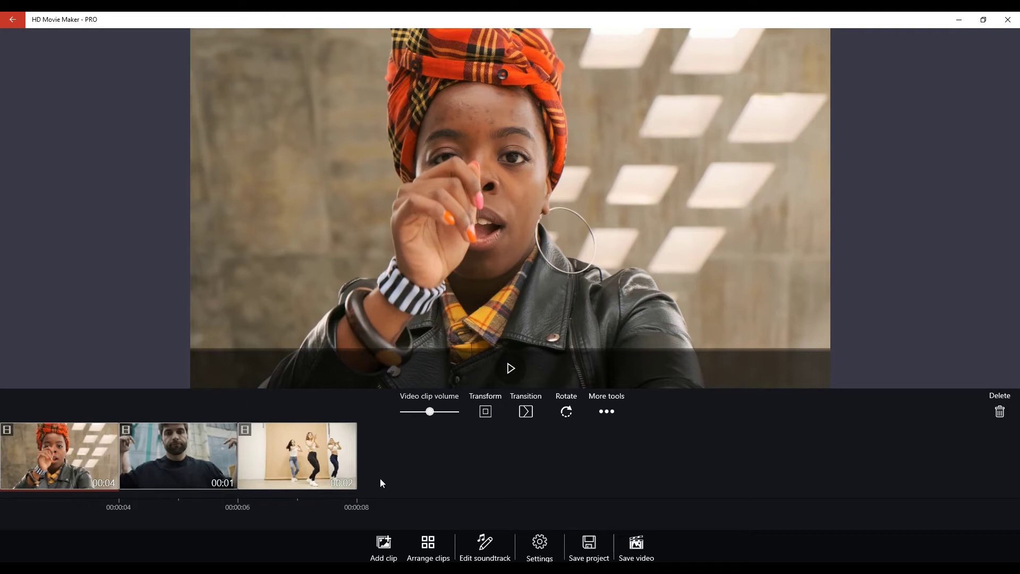
- Import the Windows-10-dance image and move it to the end of the timeline
left_click(384, 541)
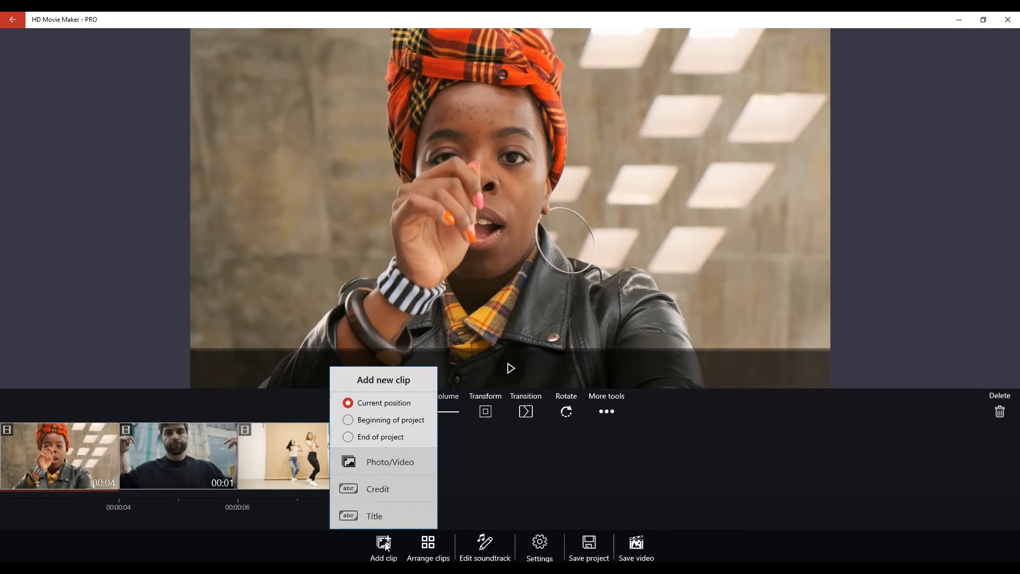
left_click(389, 463)
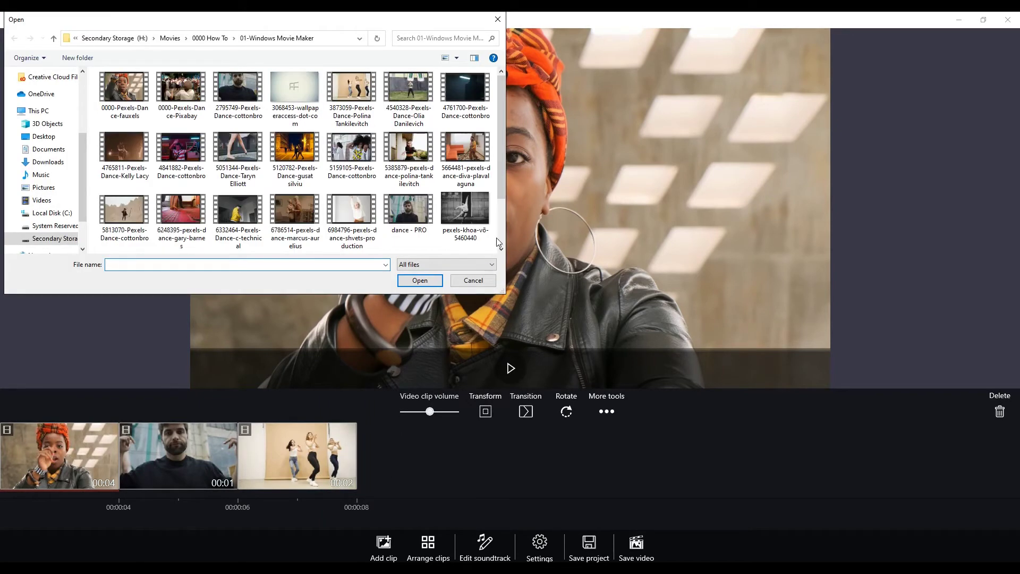
left_click_drag(498, 194, 500, 238)
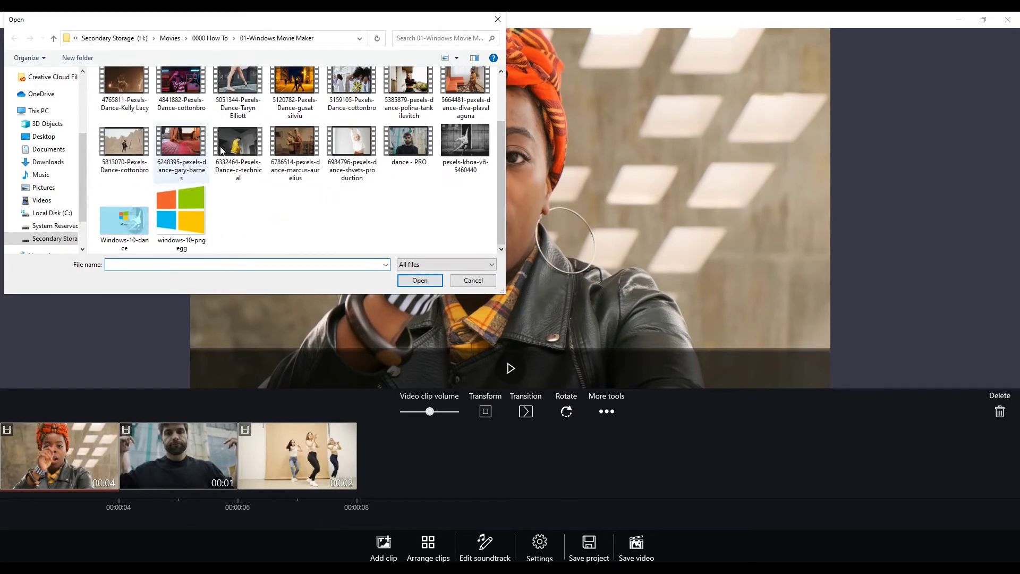
left_click(126, 237)
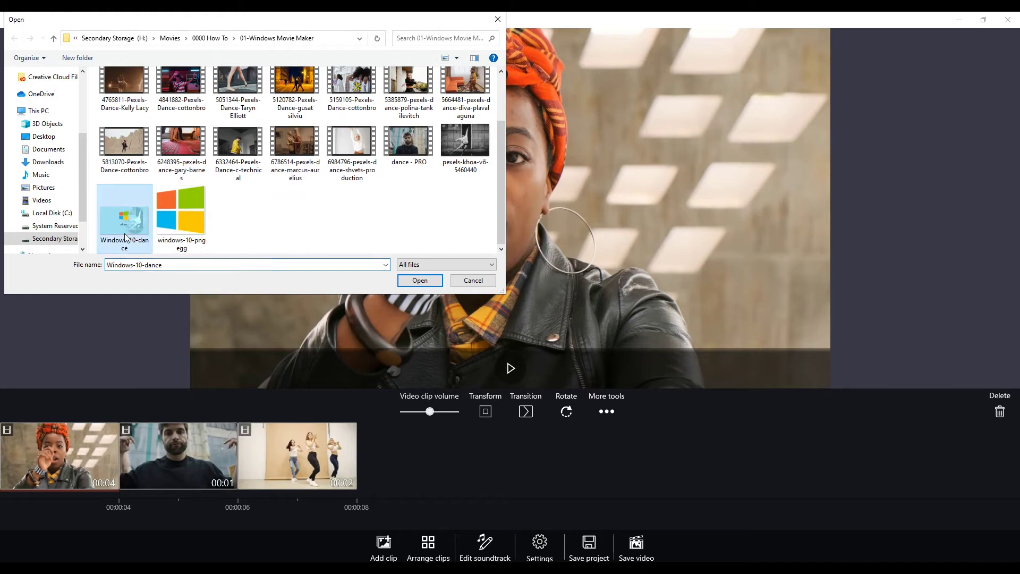
left_click(405, 283)
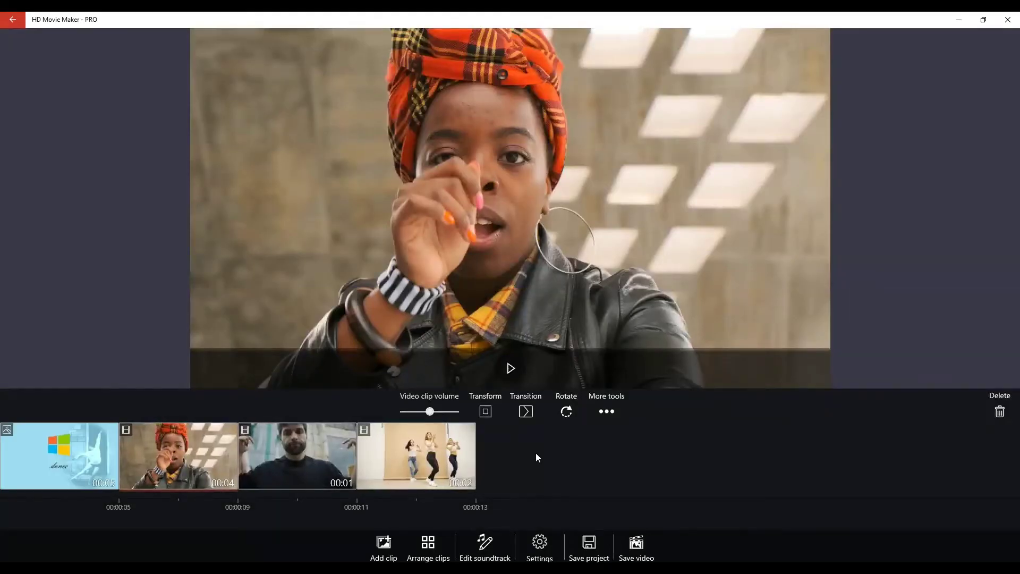
left_click_drag(62, 461, 427, 464)
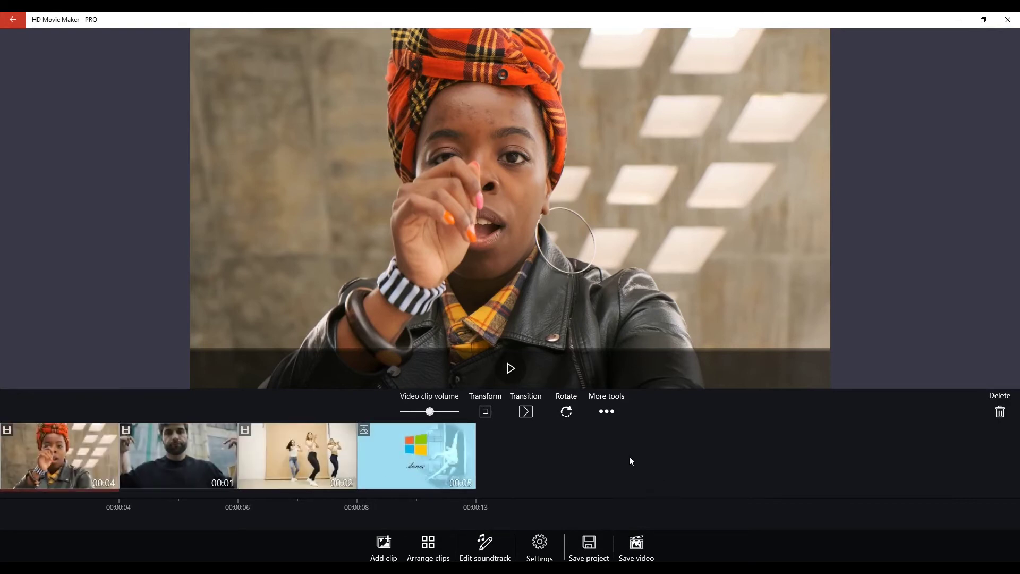
- Preview the Windows dance image and apply the first zoom motion preset to it
left_click(423, 464)
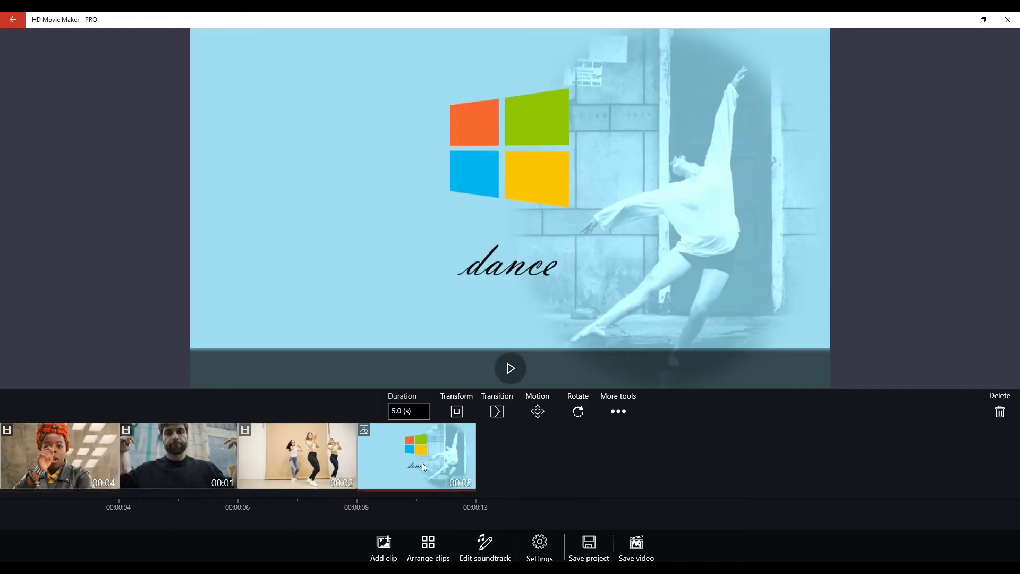
left_click(511, 370)
left_click(541, 411)
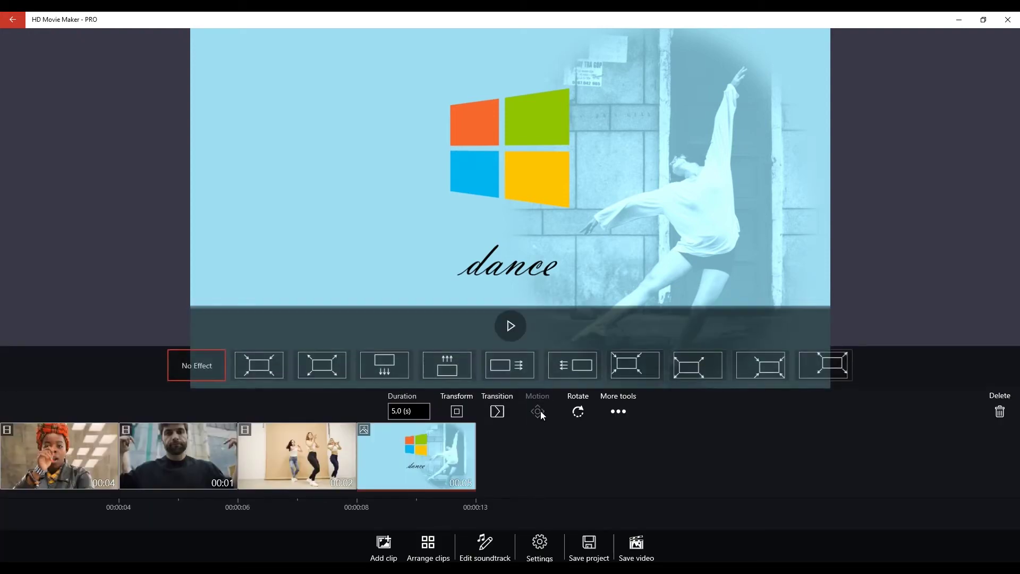
left_click(263, 364)
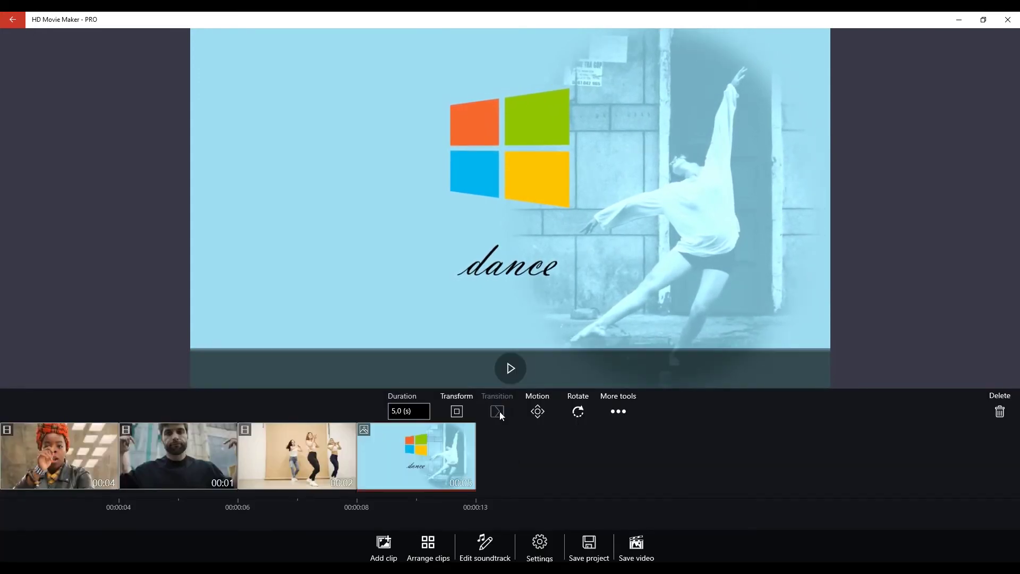
left_click(499, 413)
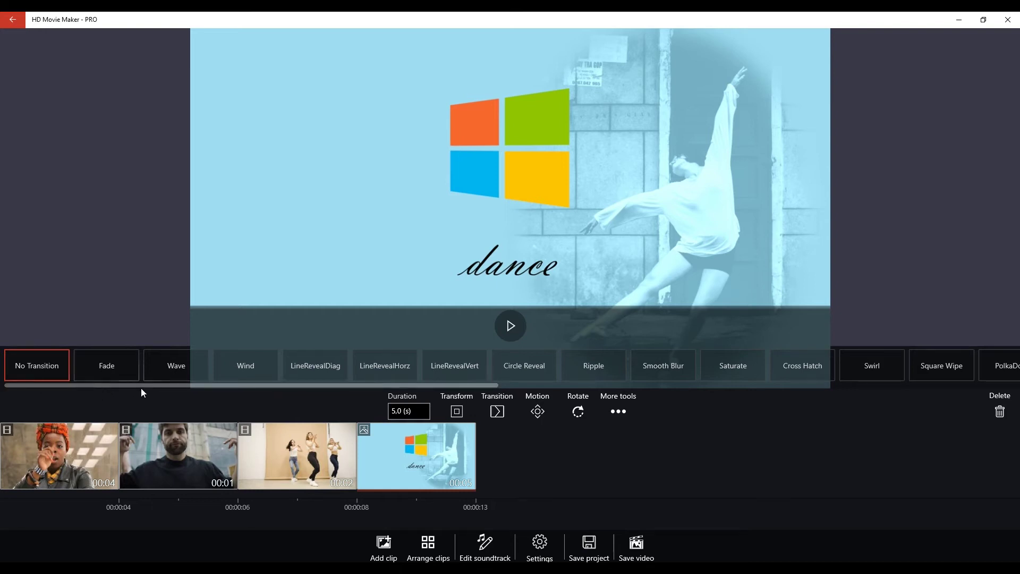
- Apply the FlyEye transition from the dancers into the Windows dance image
left_click_drag(141, 385, 667, 392)
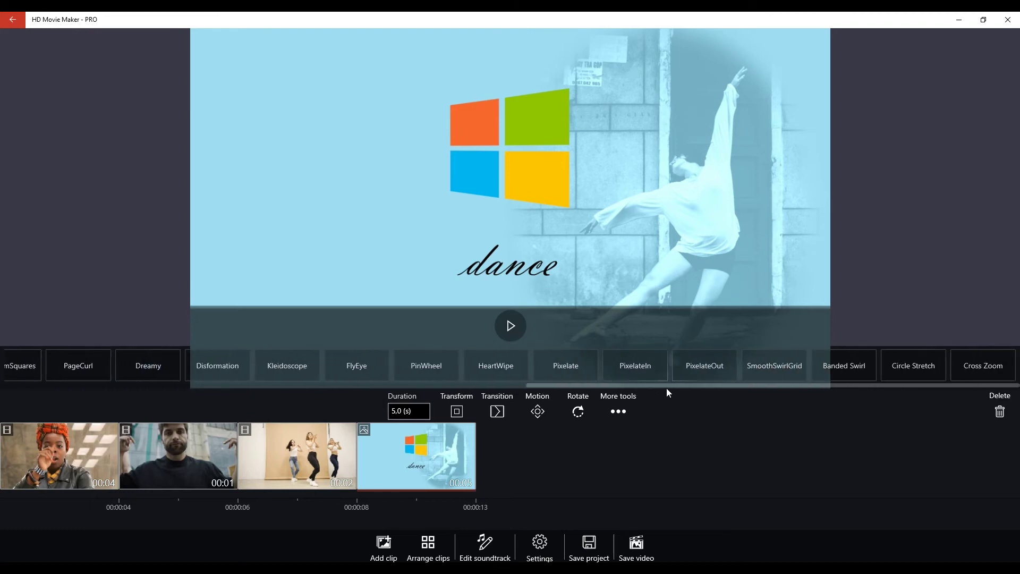
left_click(364, 362)
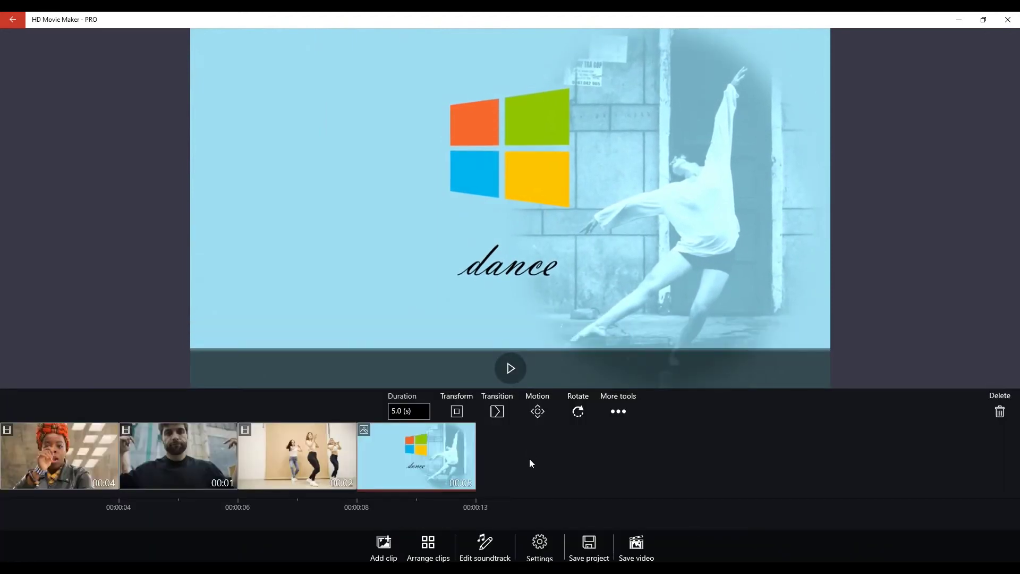
left_click(57, 473)
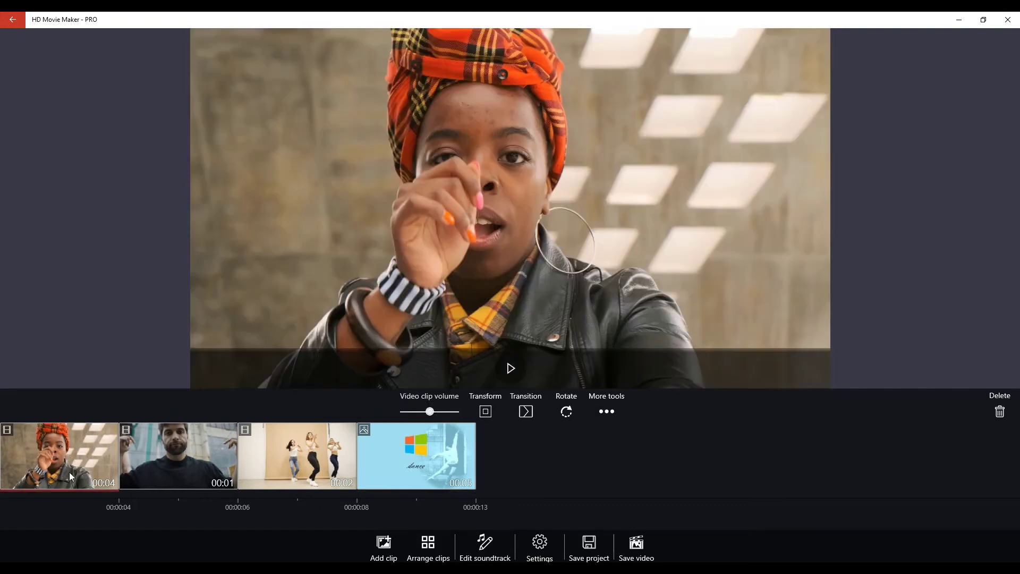
- Insert the 'casual by liquify Artlist' song from local files onto the music track
left_click(483, 541)
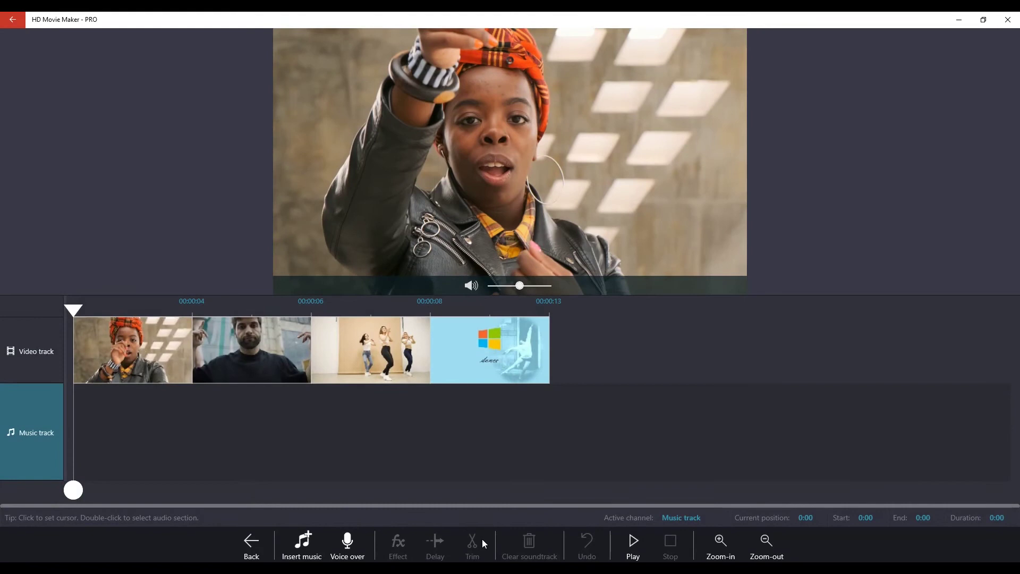
left_click(303, 540)
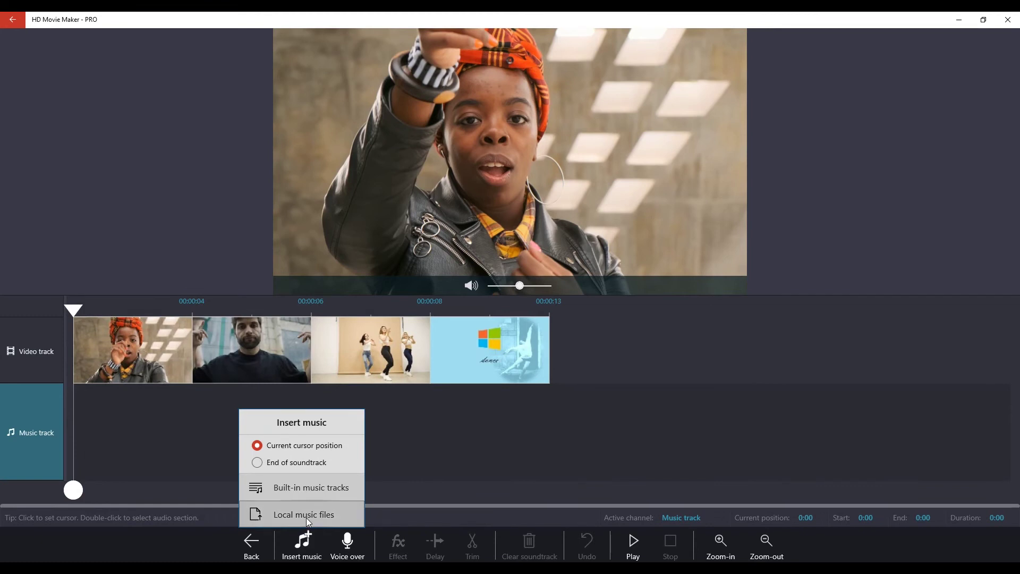
left_click(306, 514)
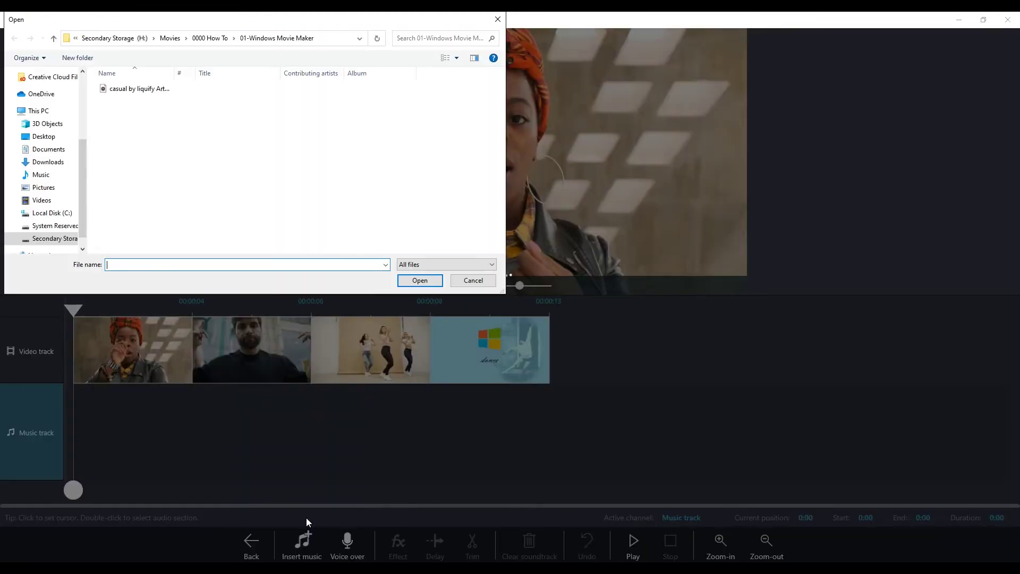
left_click(154, 89)
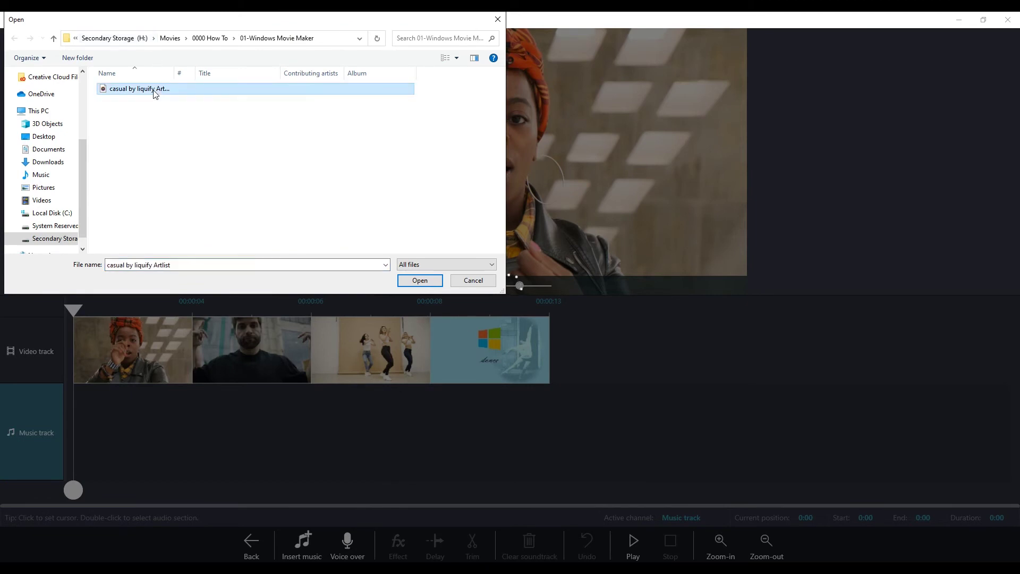
left_click(419, 281)
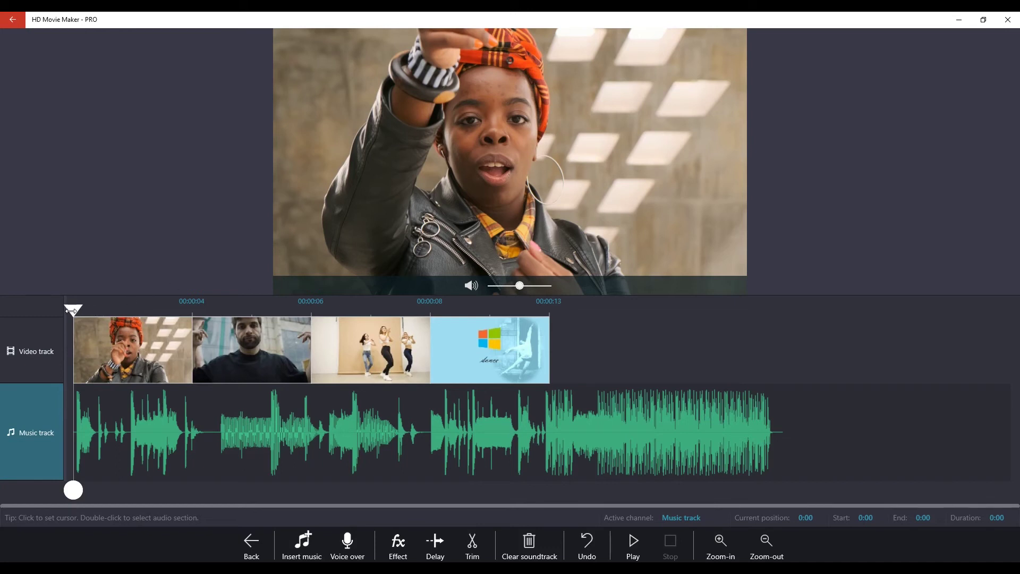
- Trim away the music after 0:13 so the song ends with the video
left_click_drag(72, 310, 548, 338)
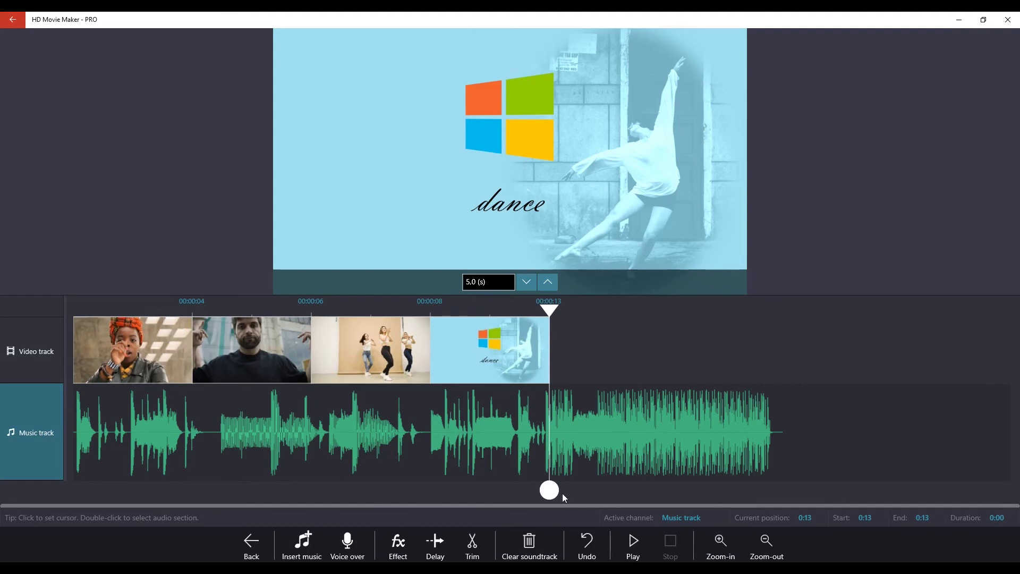
left_click_drag(552, 492, 802, 495)
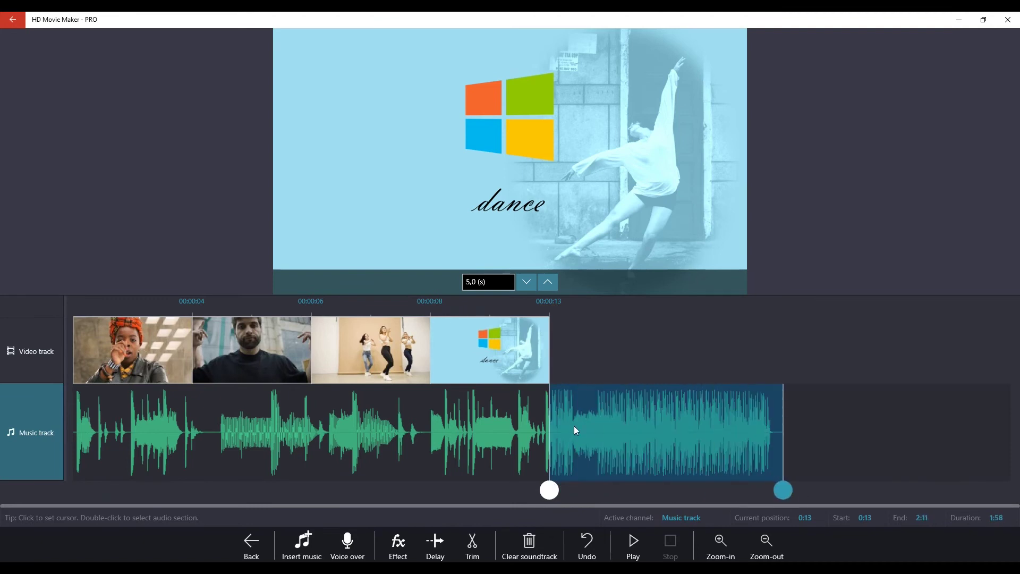
left_click(472, 547)
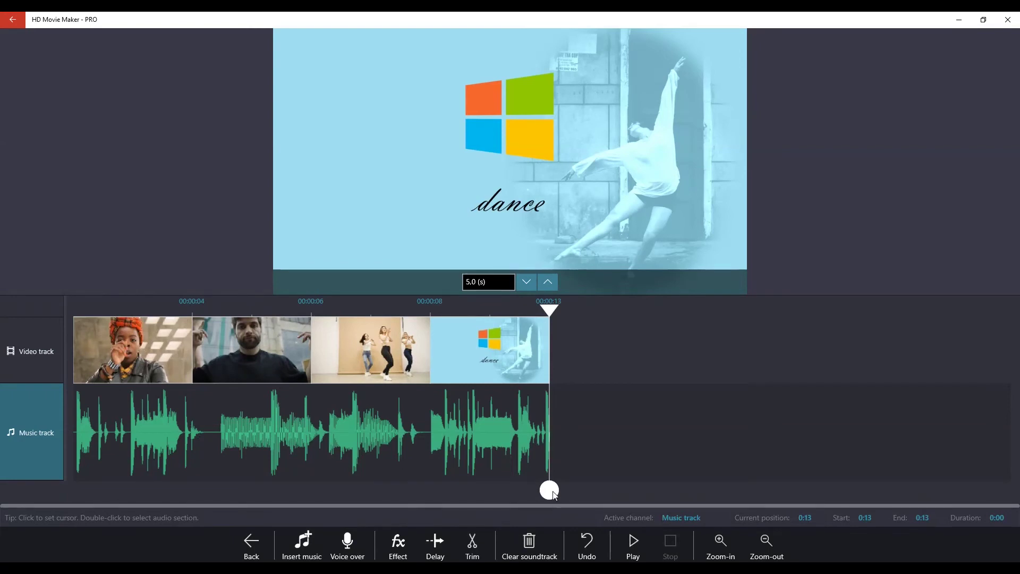
left_click_drag(554, 495, 494, 494)
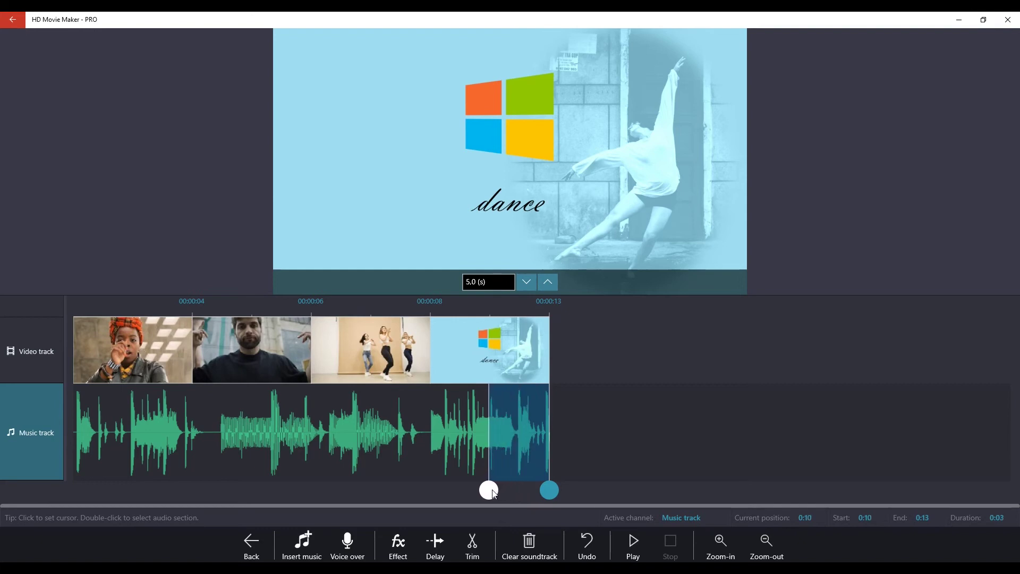
- Fade out the song's final seconds and lower the whole track's volume to 0.9
left_click(399, 544)
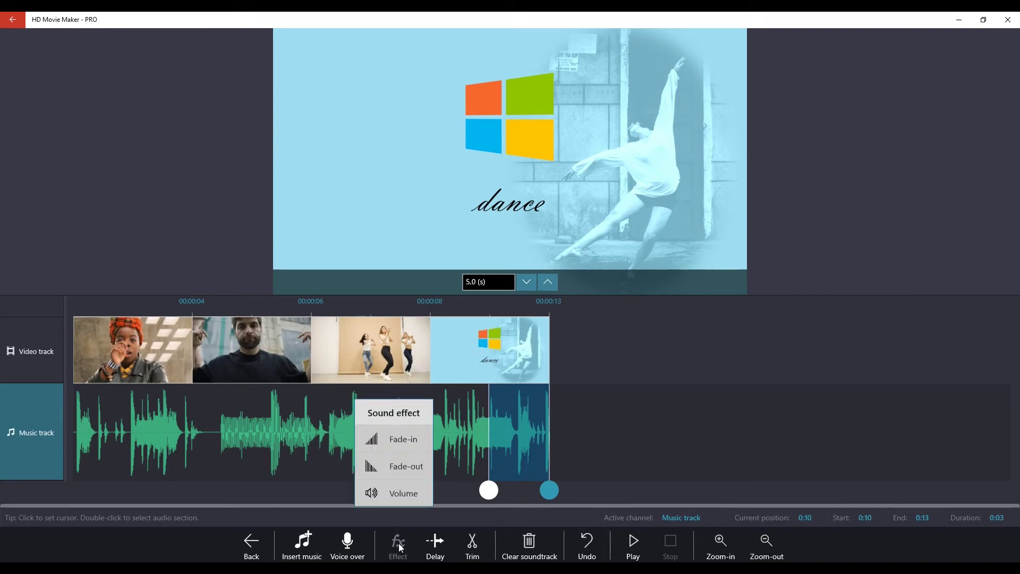
left_click(415, 493)
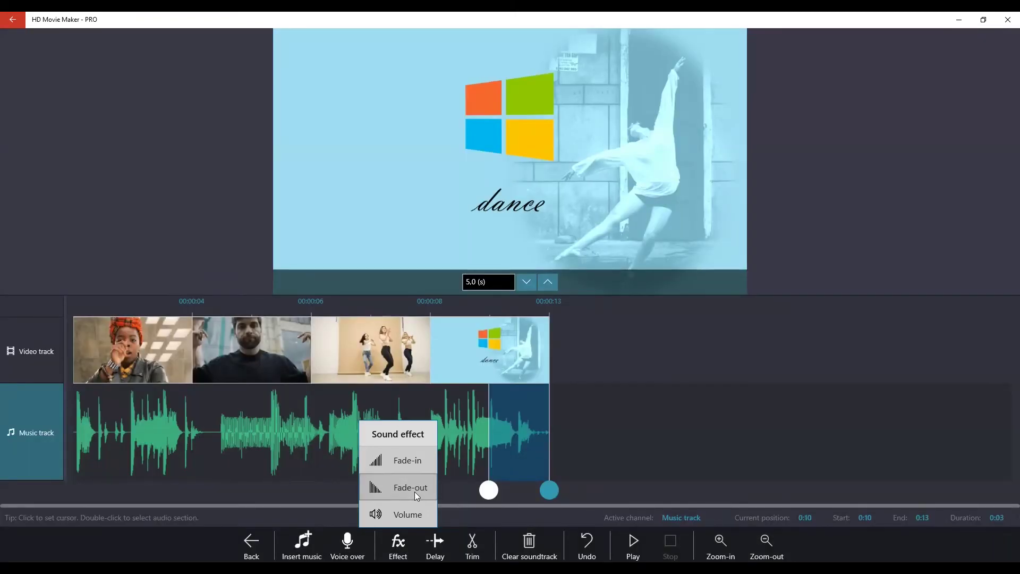
left_click_drag(489, 489, 72, 487)
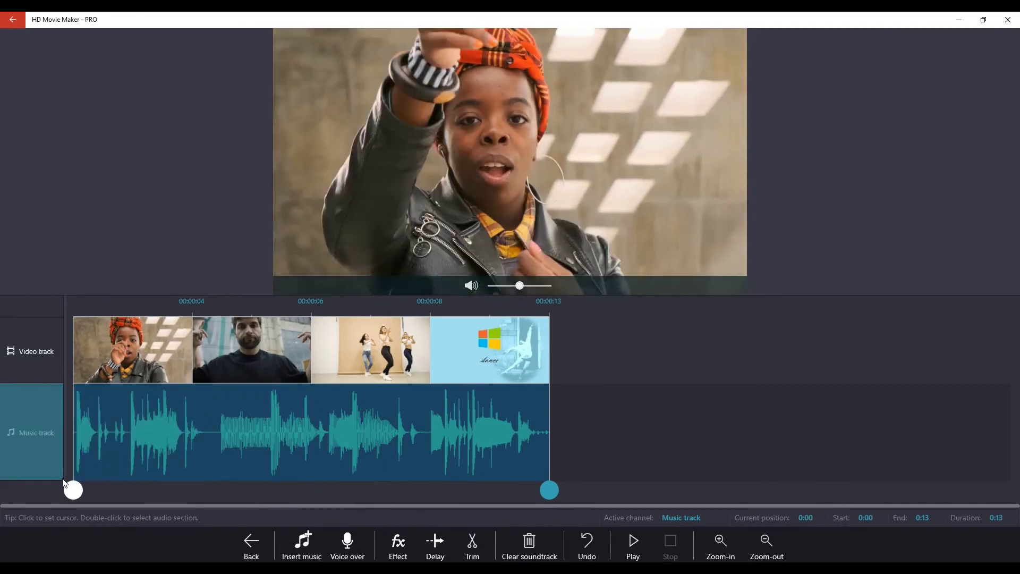
left_click(394, 542)
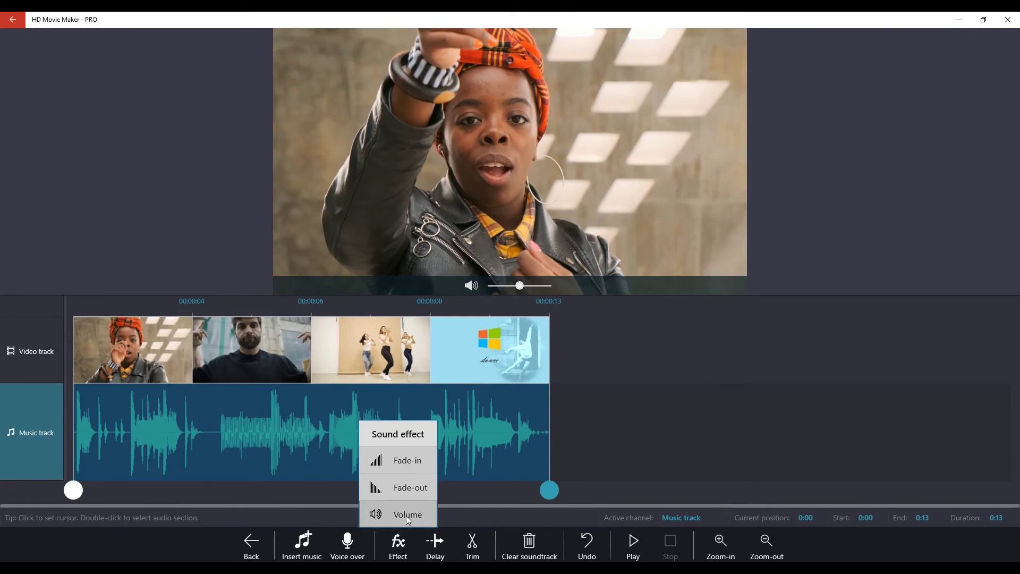
left_click(407, 516)
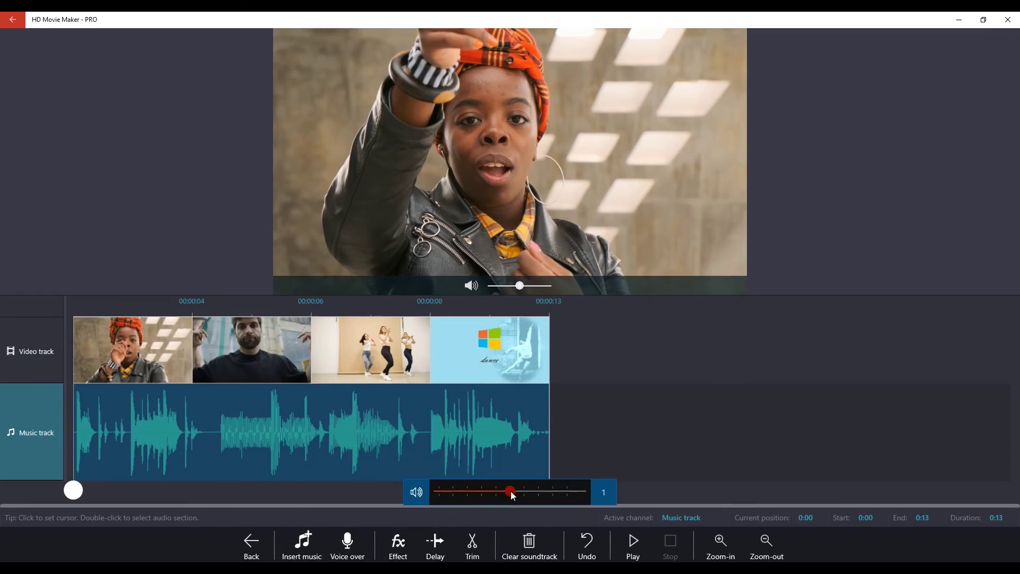
left_click_drag(511, 491, 492, 492)
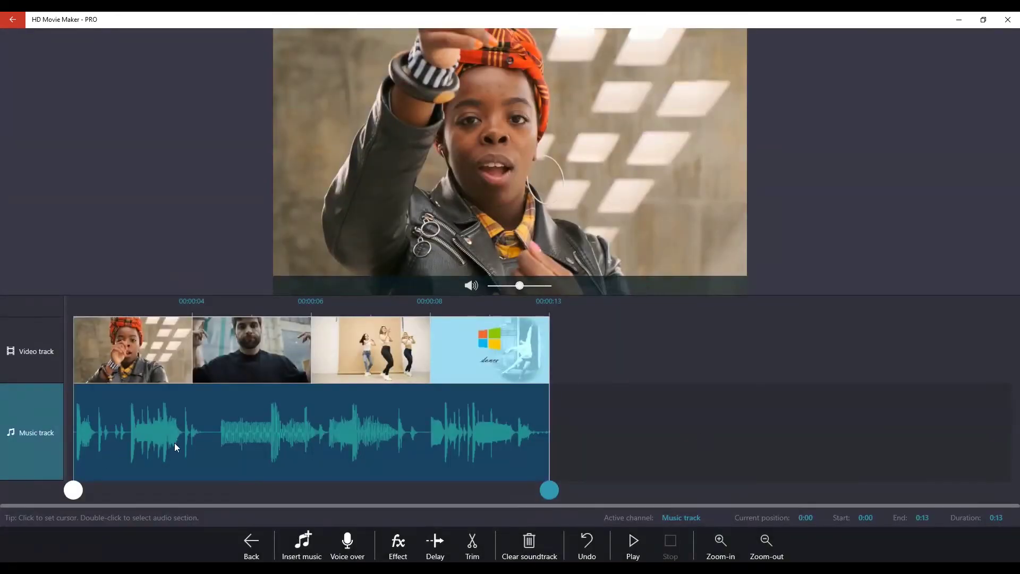
left_click(248, 544)
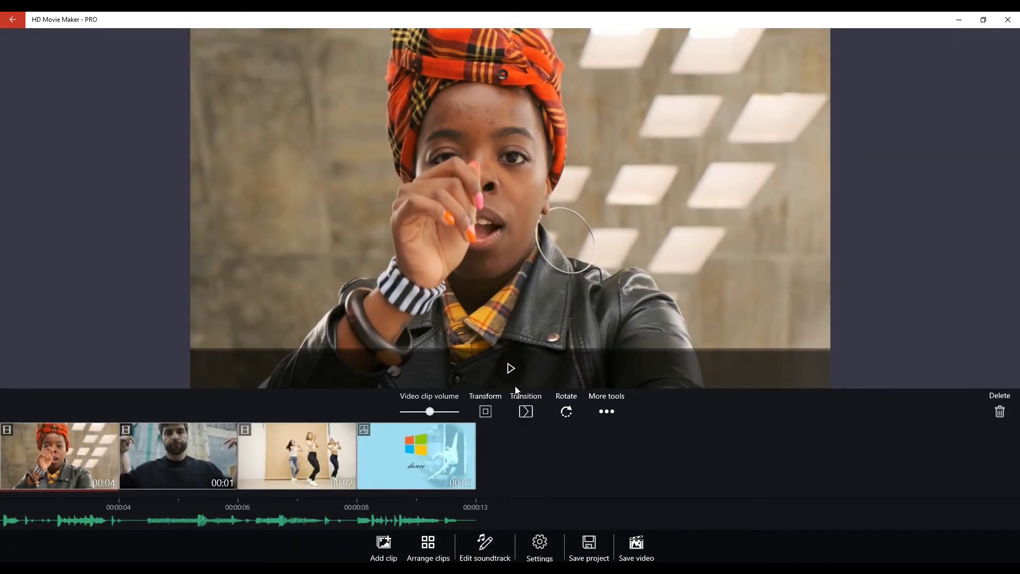
- Play the finished movie in the preview, then bring up the project save options
left_click(512, 367)
left_click(588, 546)
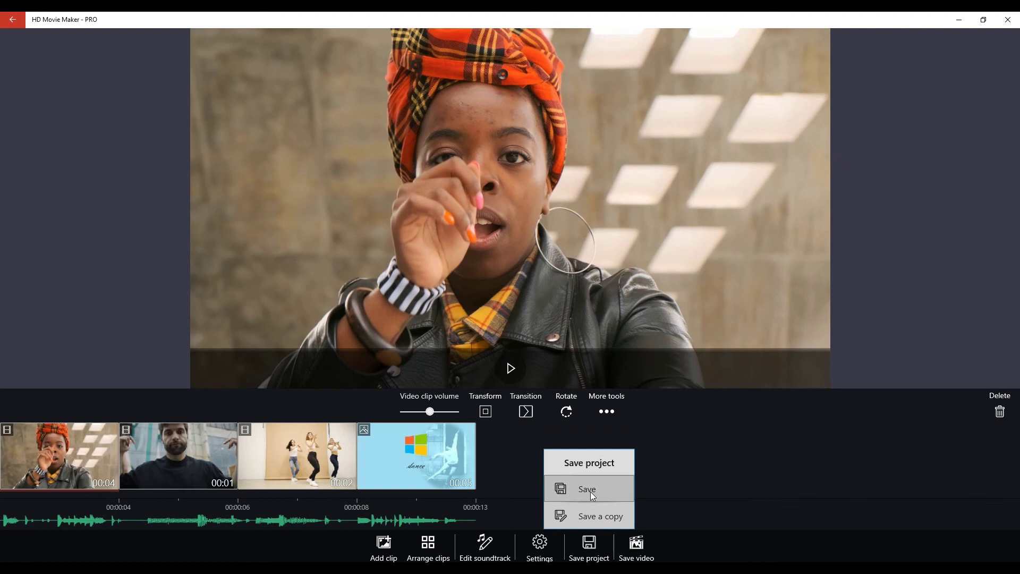
- Save the project as 'Dance HD Movie Maker PRO Tutorial' and dismiss the success message
left_click(592, 493)
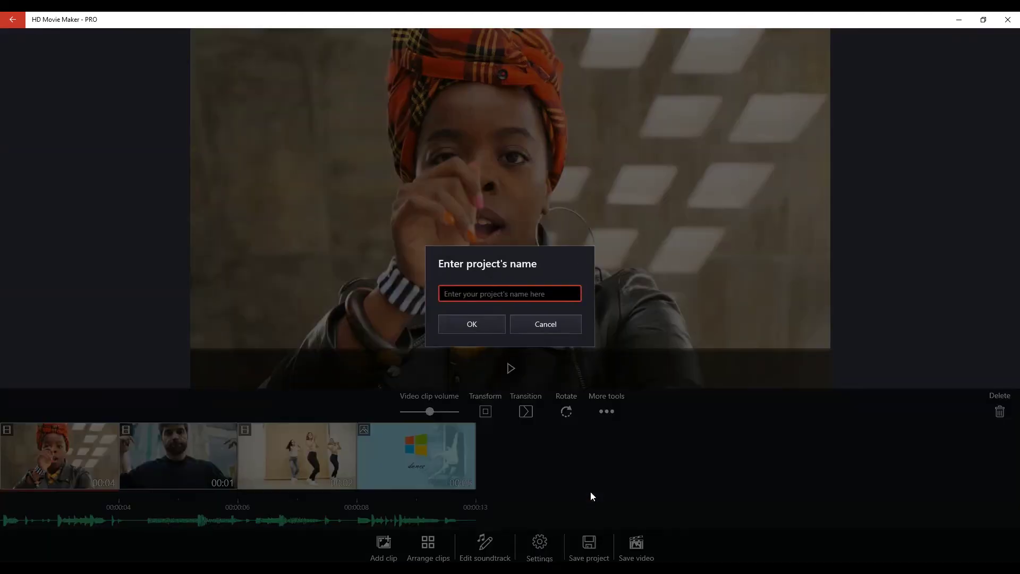
type("Dance HD Movie Maker PRO Tutorial")
left_click(473, 321)
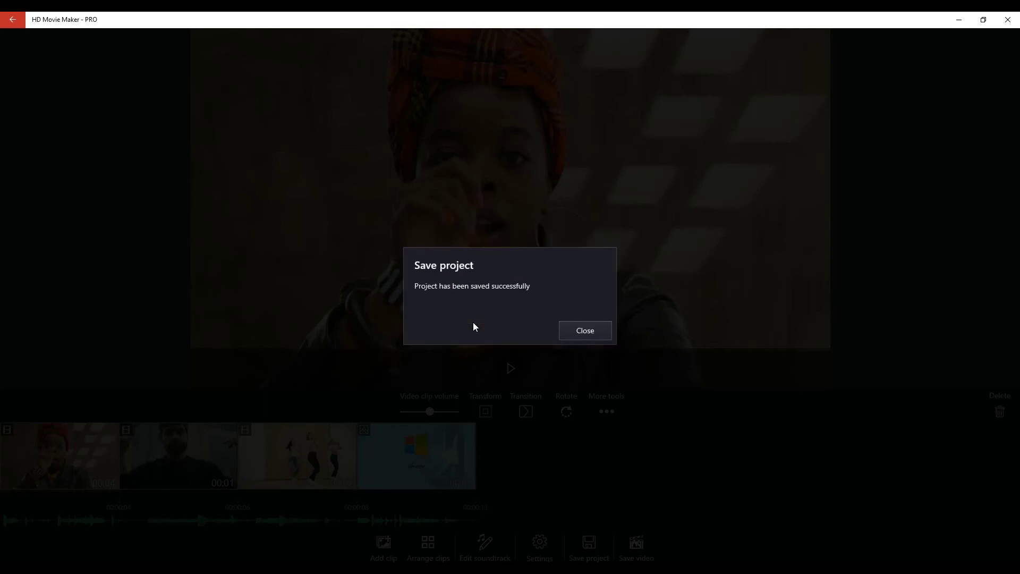
left_click(597, 335)
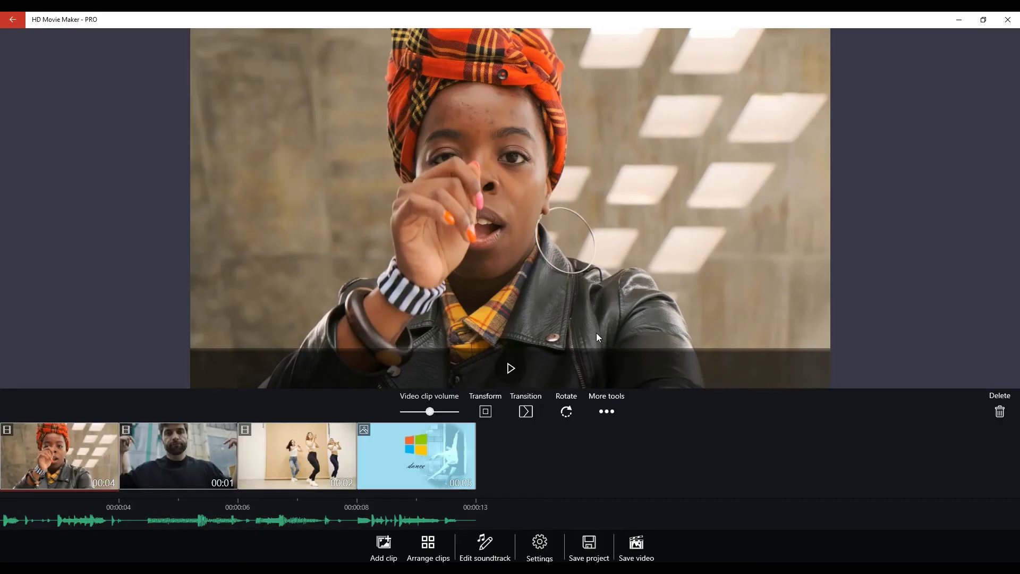
- Export the video with HD MP4 settings, starting the file name 'Dance - HD Movie Maker PRO T'
left_click(628, 552)
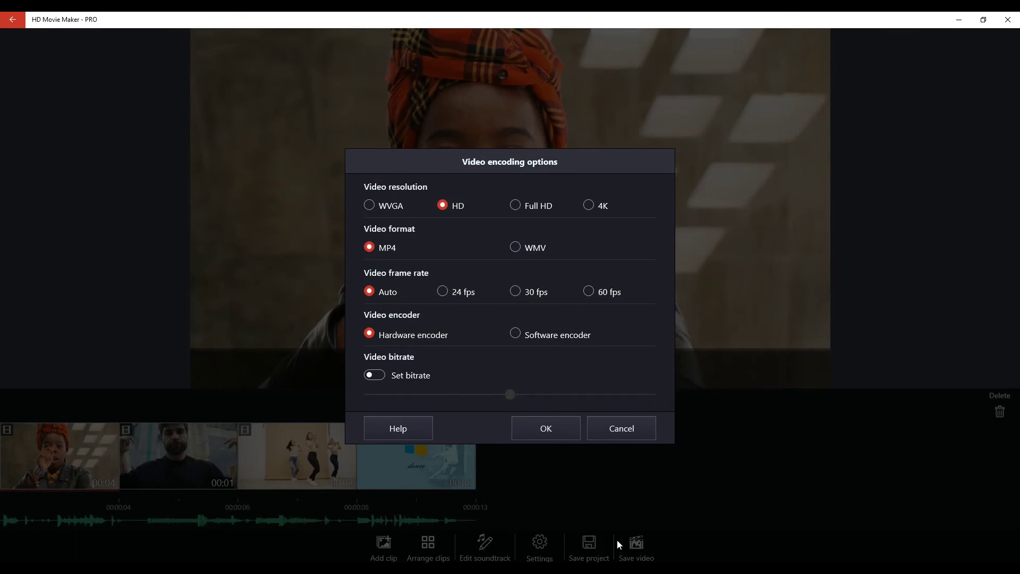
left_click(562, 430)
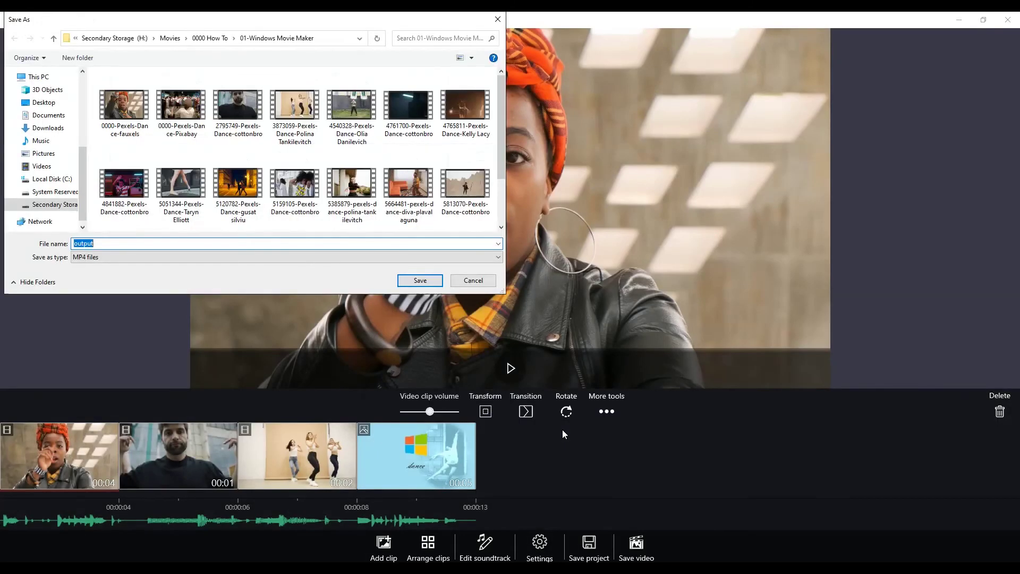
left_click_drag(503, 162, 500, 219)
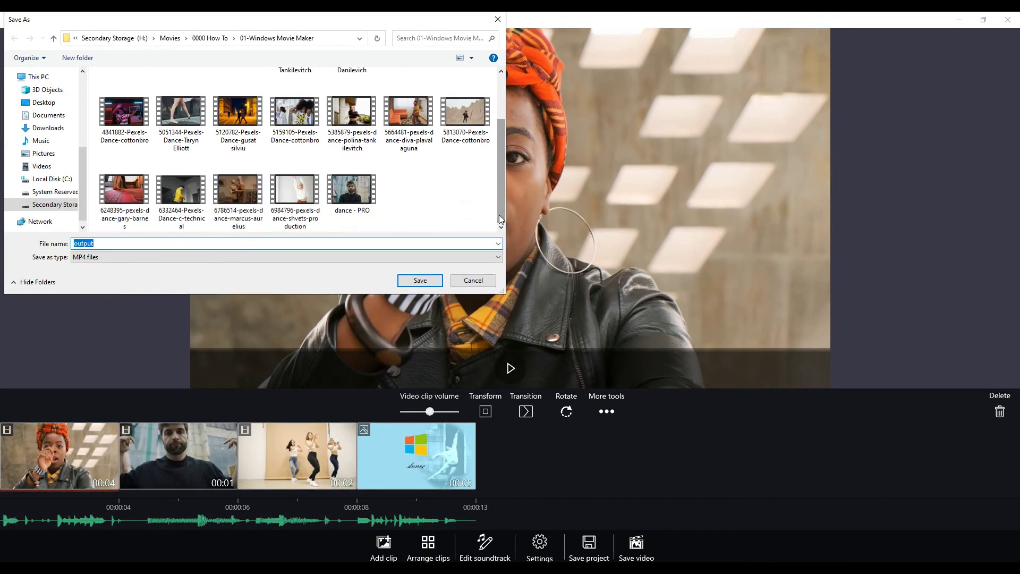
type("Dance - HD Movie Maker PRO Tutorial")
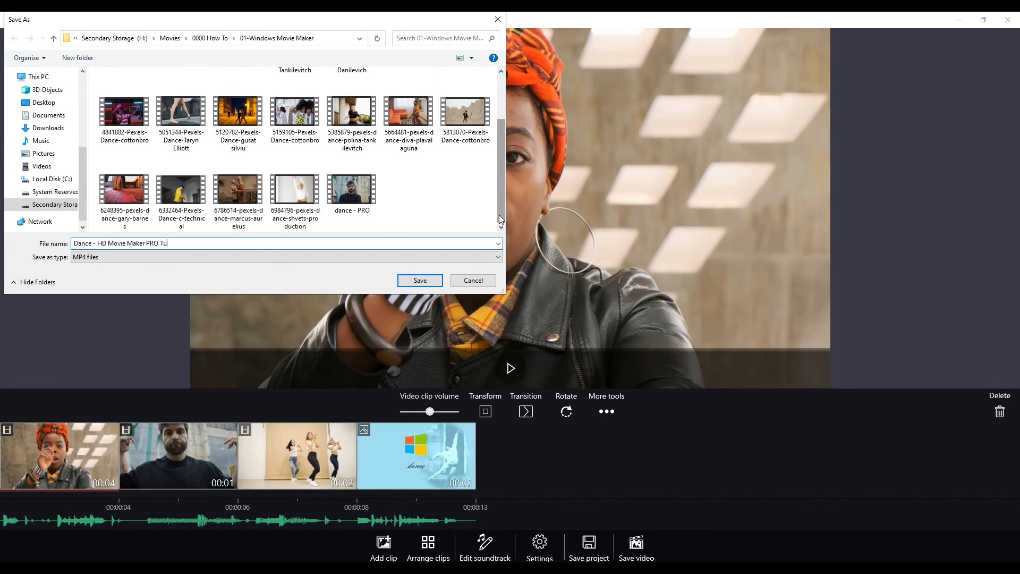